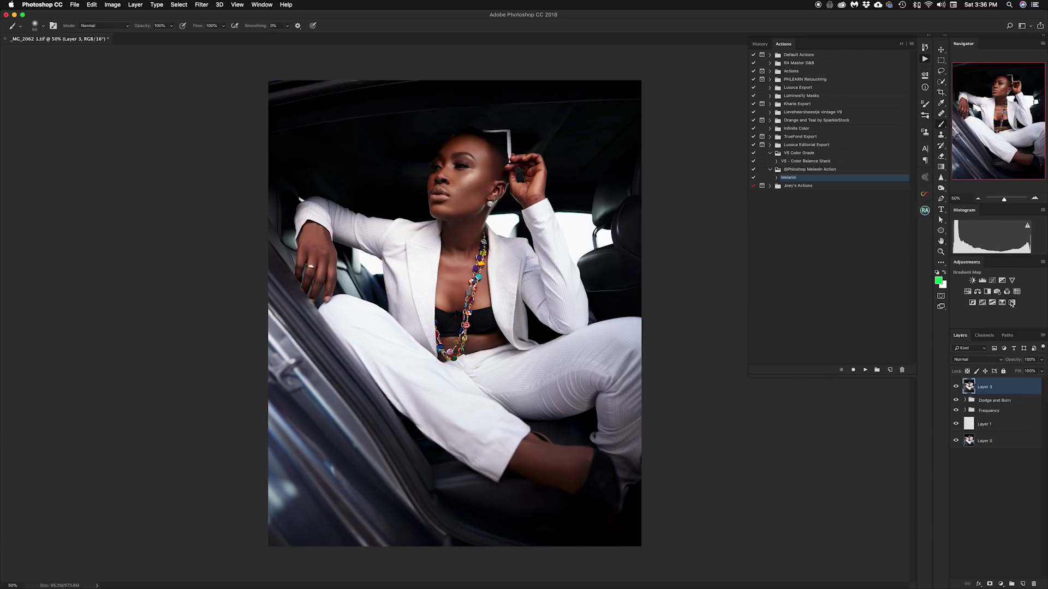
Step: Add a Gradient Map adjustment layer above Layer 3 and apply the Gold 1 gradient preset
click(1012, 303)
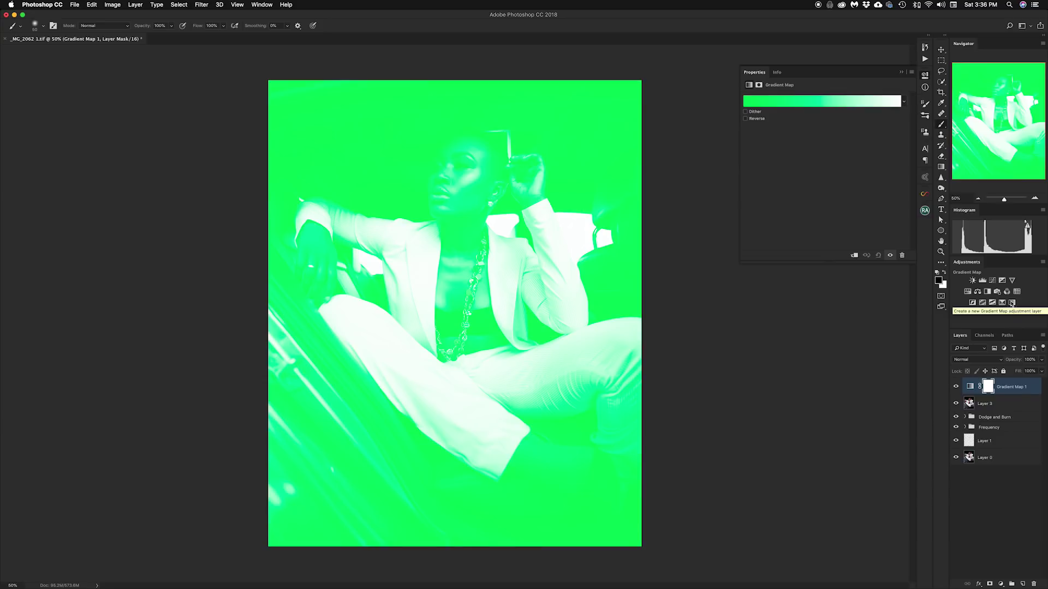
click(794, 104)
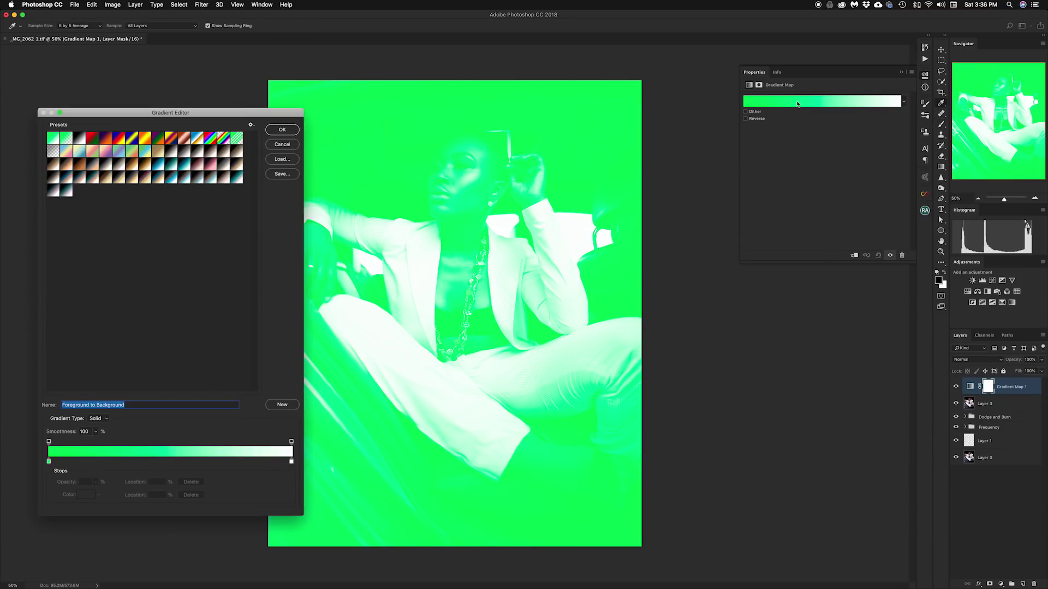
click(158, 165)
click(105, 166)
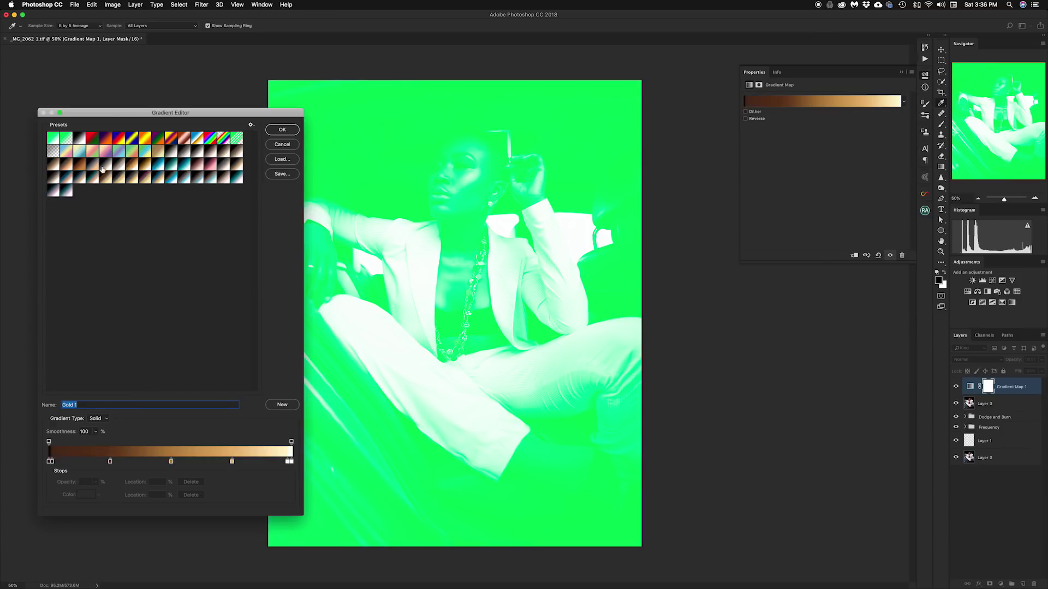
click(80, 167)
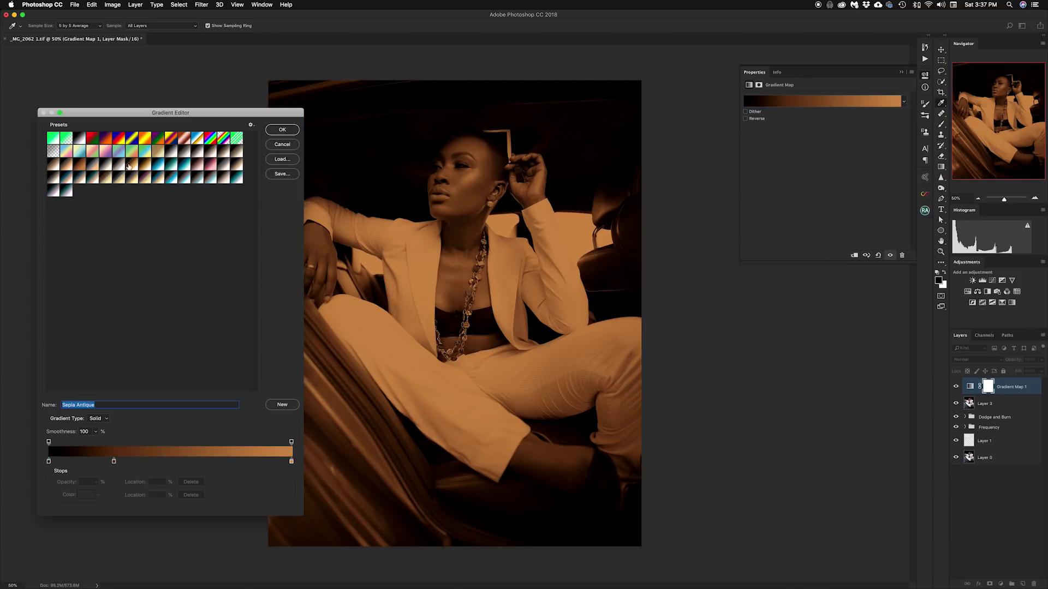
click(131, 166)
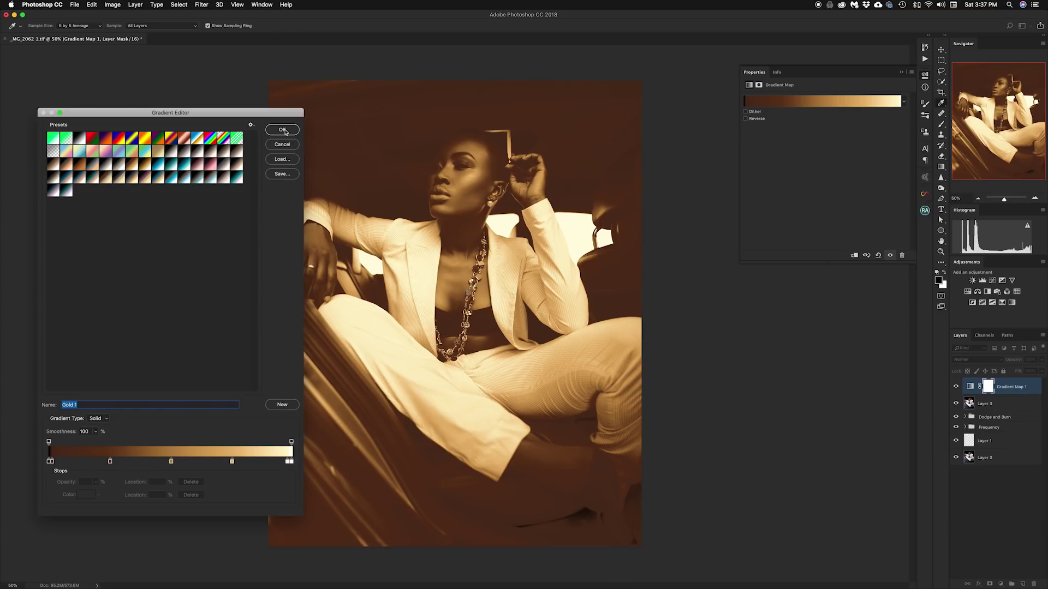
click(282, 130)
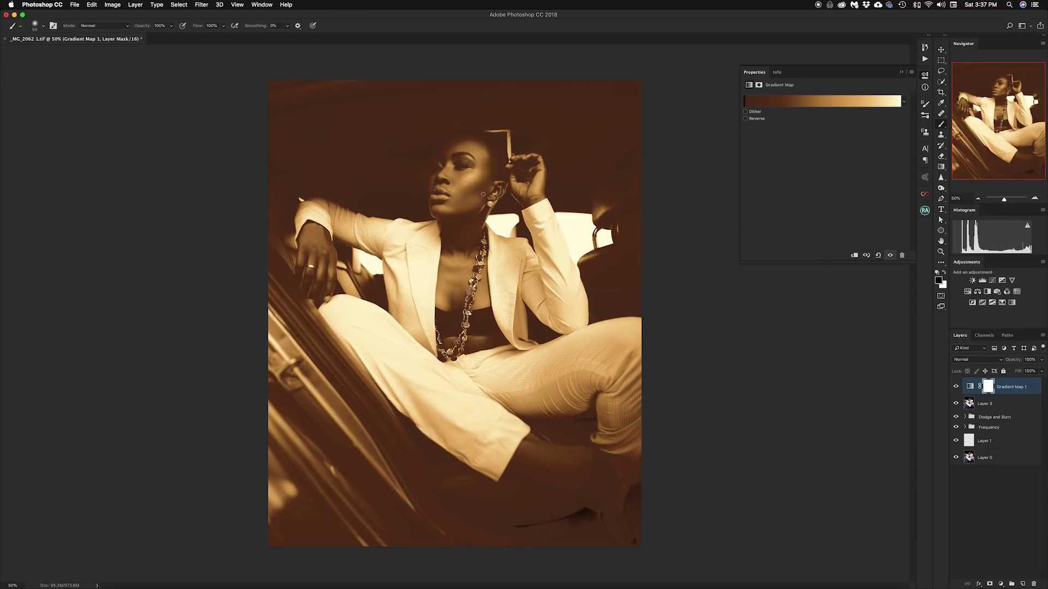
Step: Try the gradient map layer at 31% opacity and return it to 100%
drag(1014, 360, 986, 365)
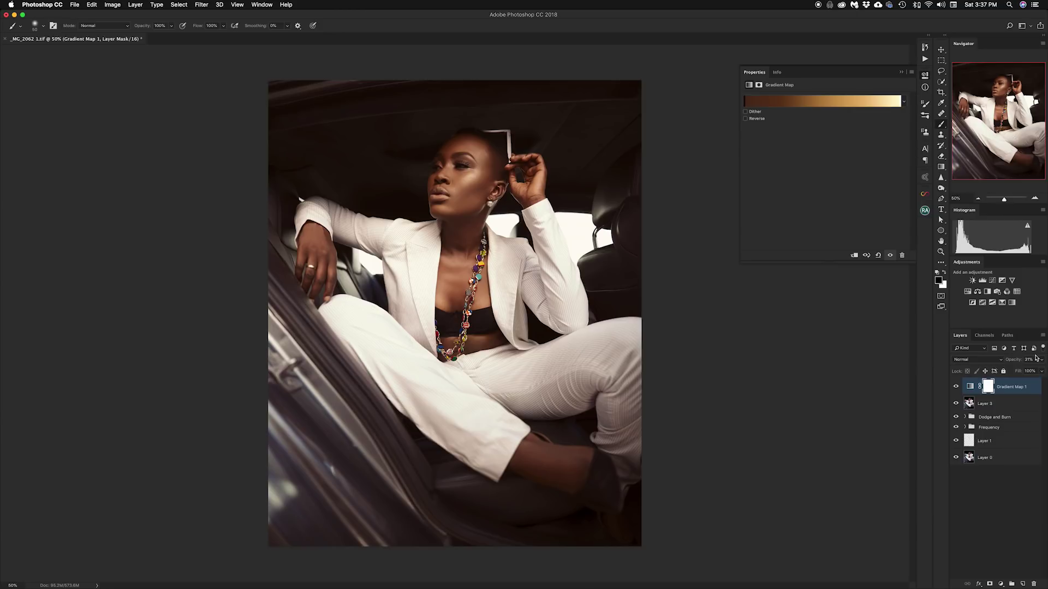
click(980, 363)
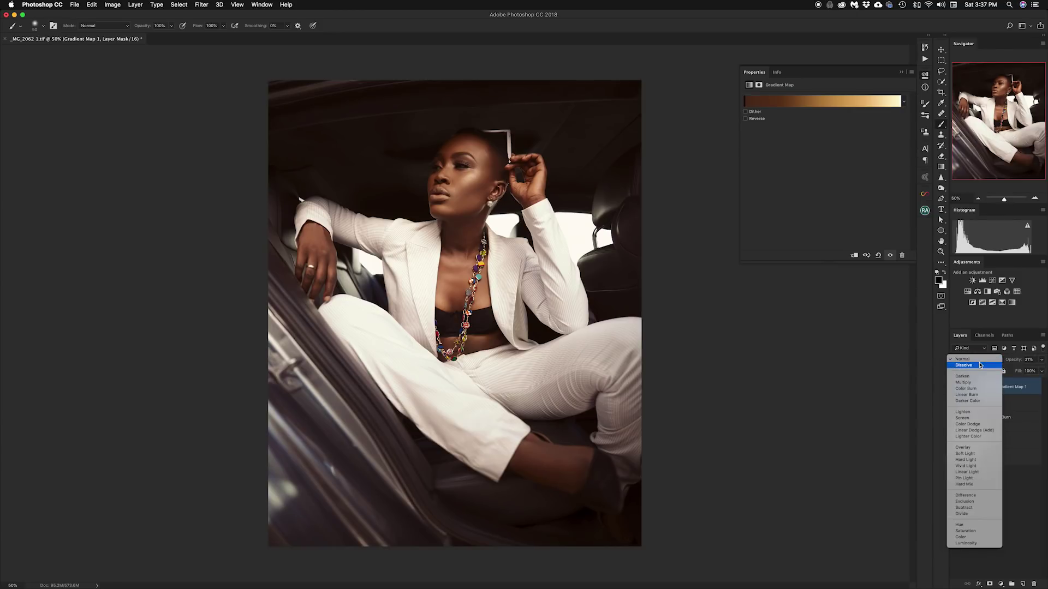
click(1011, 363)
drag(1009, 361, 1020, 365)
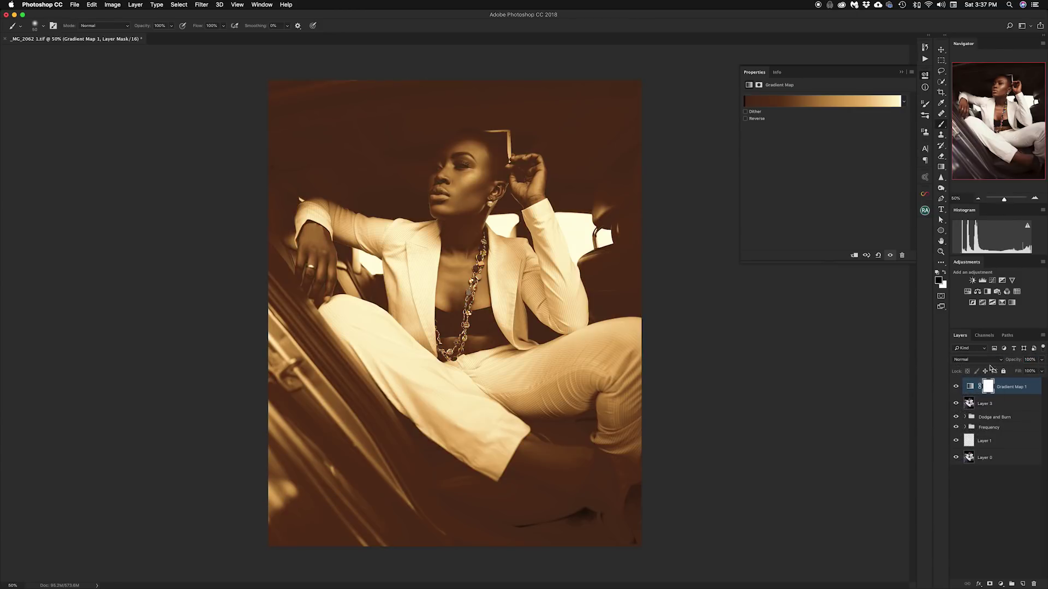
Step: Try the Color Burn, Hard Light and Darken blend modes on the gradient map layer
click(980, 360)
click(967, 389)
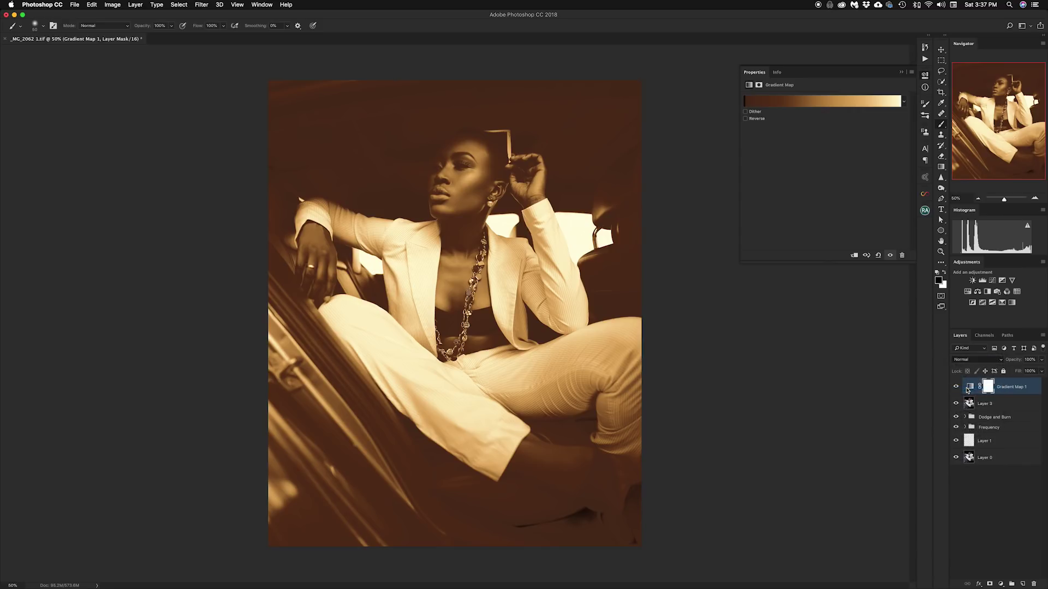
click(973, 361)
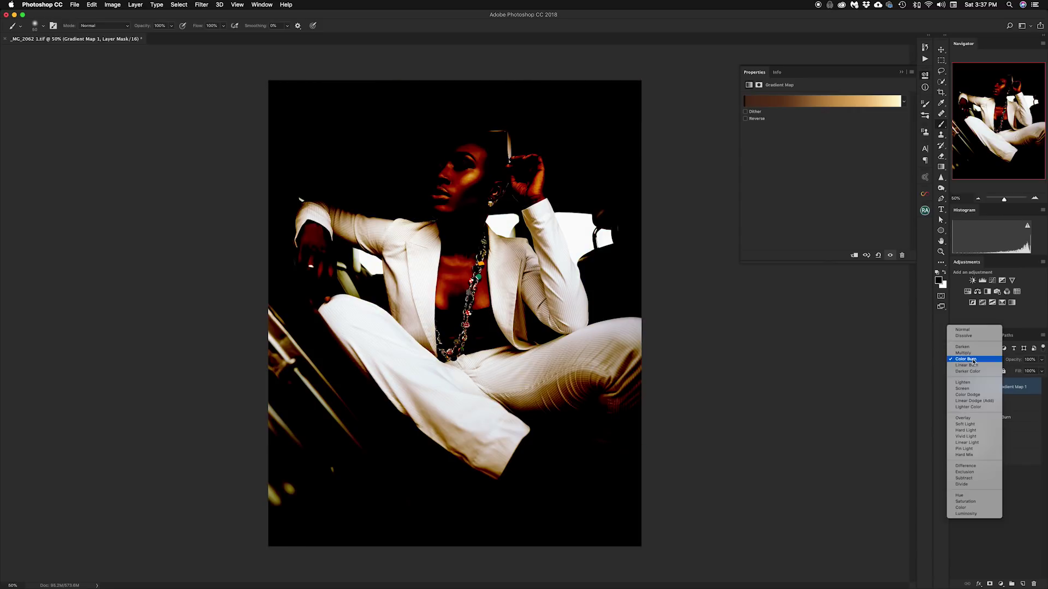
key(Escape)
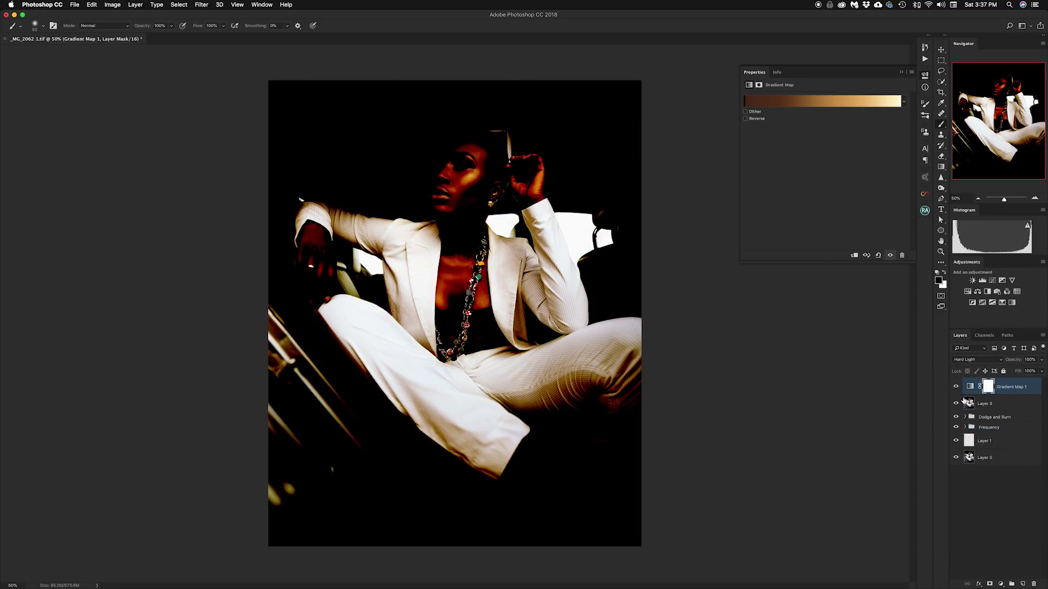
key(alt+shift+h)
click(970, 359)
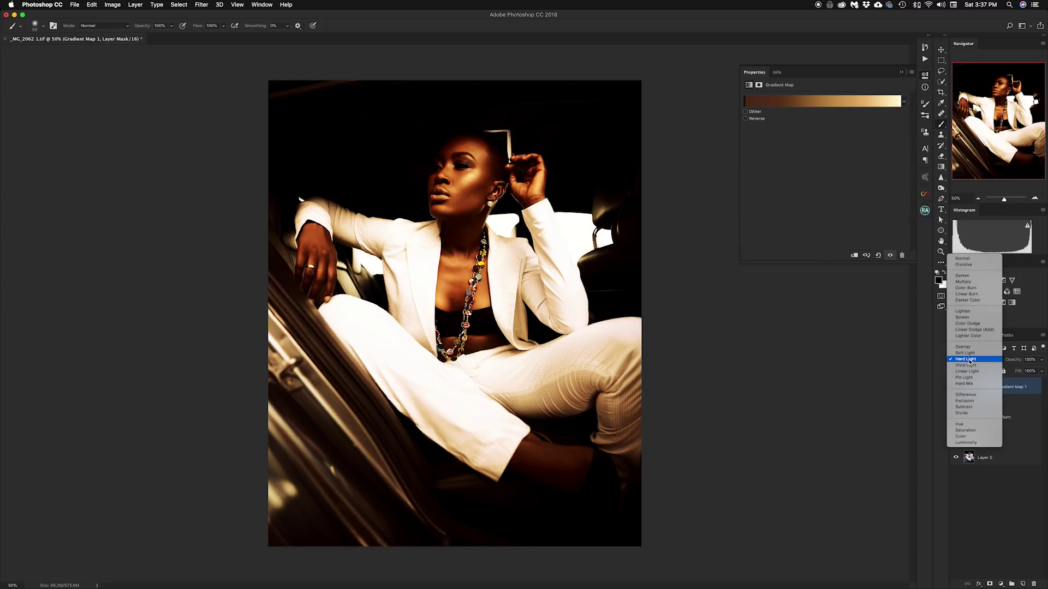
key(Escape)
key(alt+shift+k)
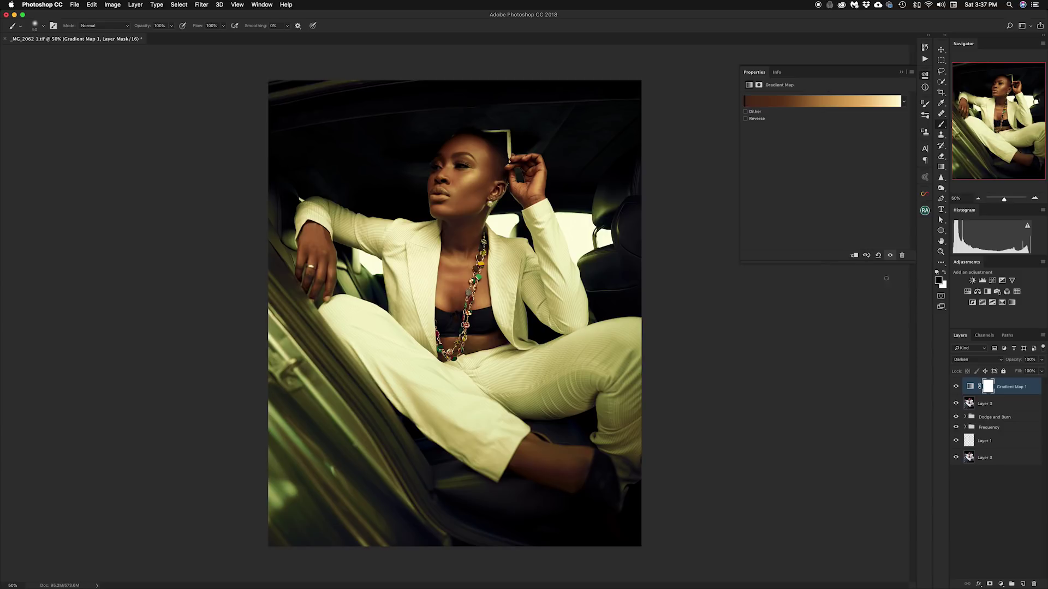
Step: Try the Color Dodge blend mode on the gradient map layer and settle on Soft Light
click(979, 361)
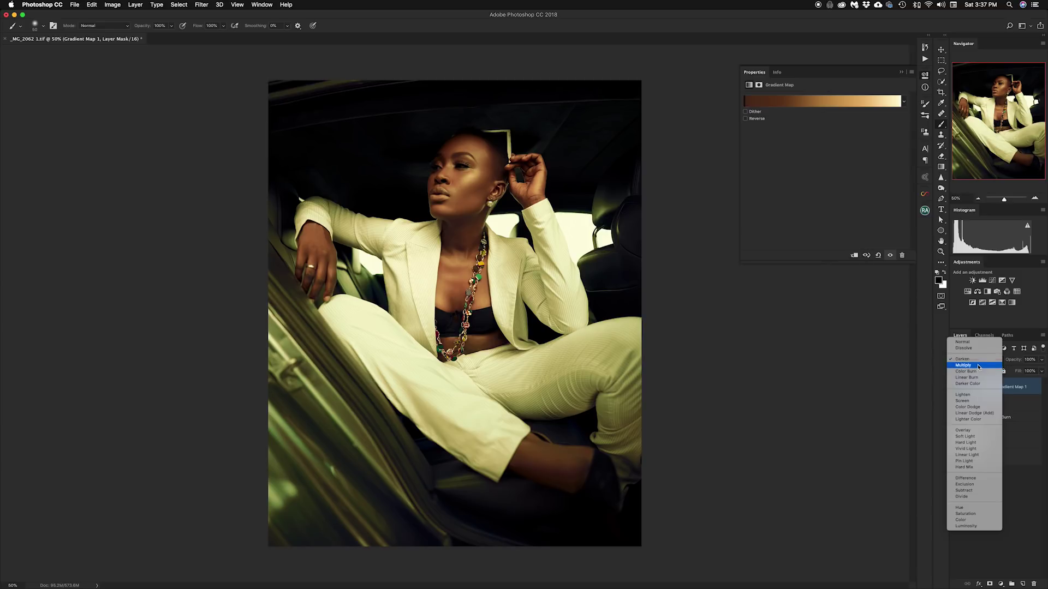
key(Escape)
key(alt+shift+d)
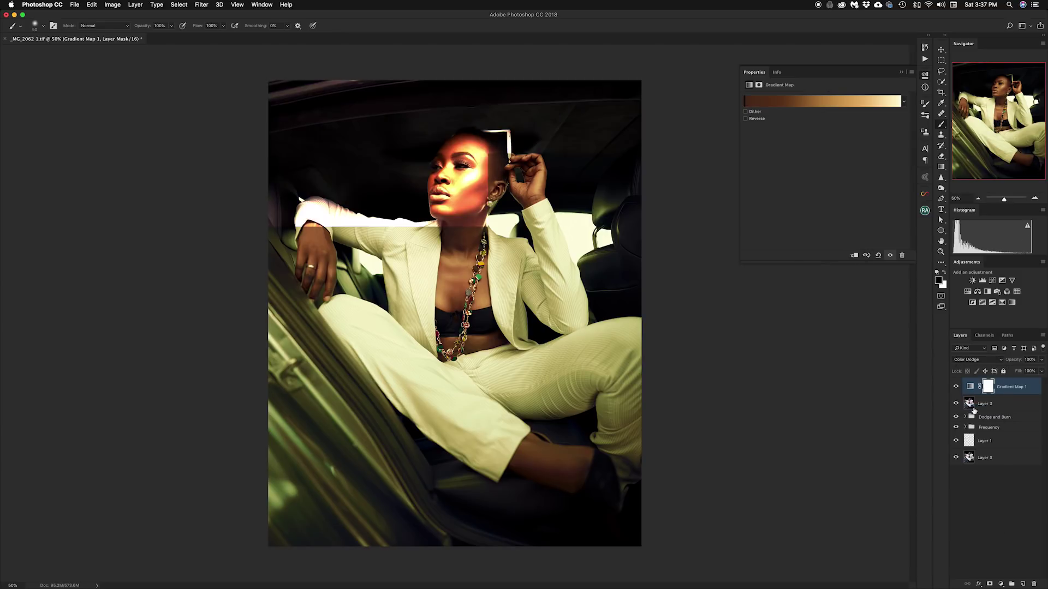
click(959, 364)
click(968, 389)
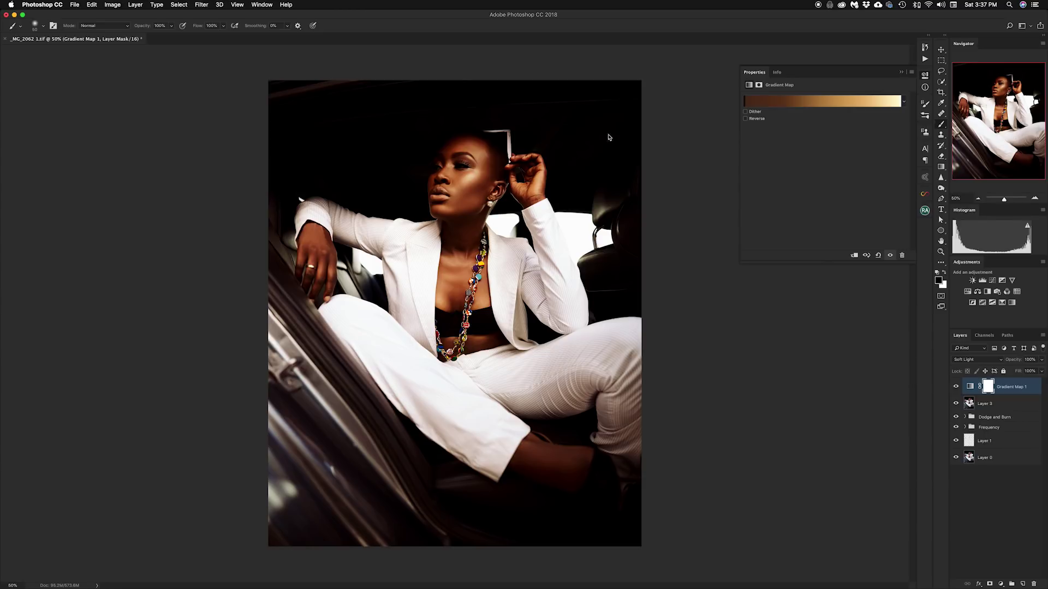
Step: Switch the gradient map to the Violet, Orange preset
click(822, 100)
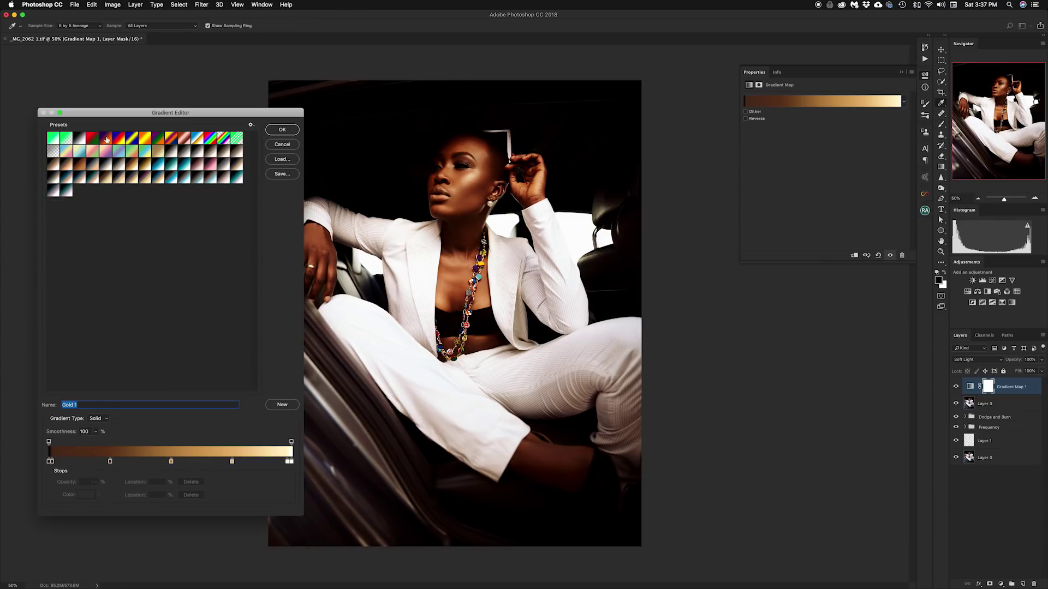
click(107, 139)
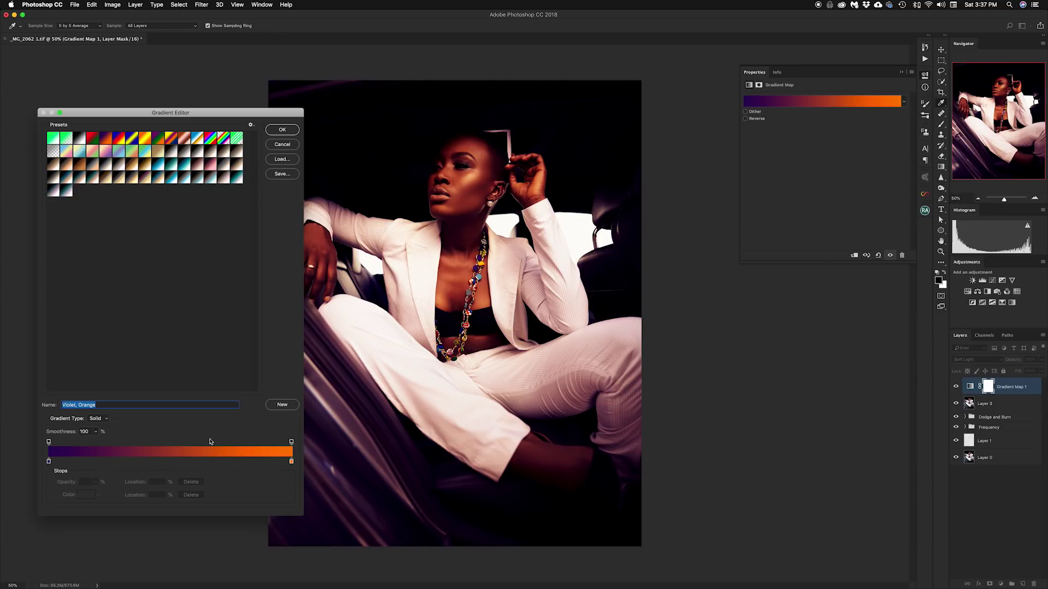
click(282, 129)
key(b)
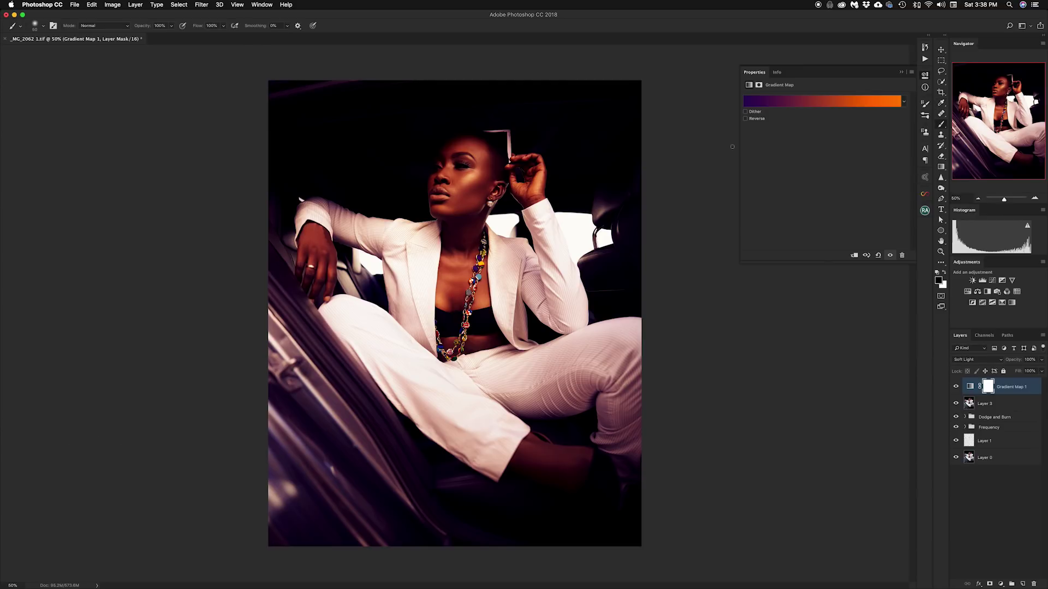
Step: Recolor the orange end stop of the violet-orange gradient to a pale peach and apply the edited gradient
click(812, 106)
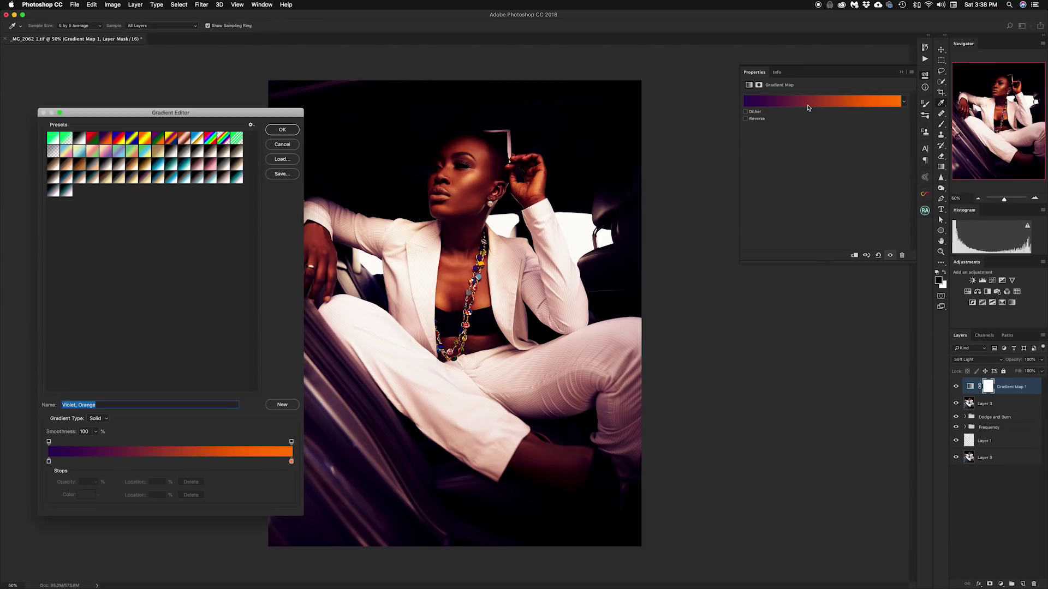
click(291, 463)
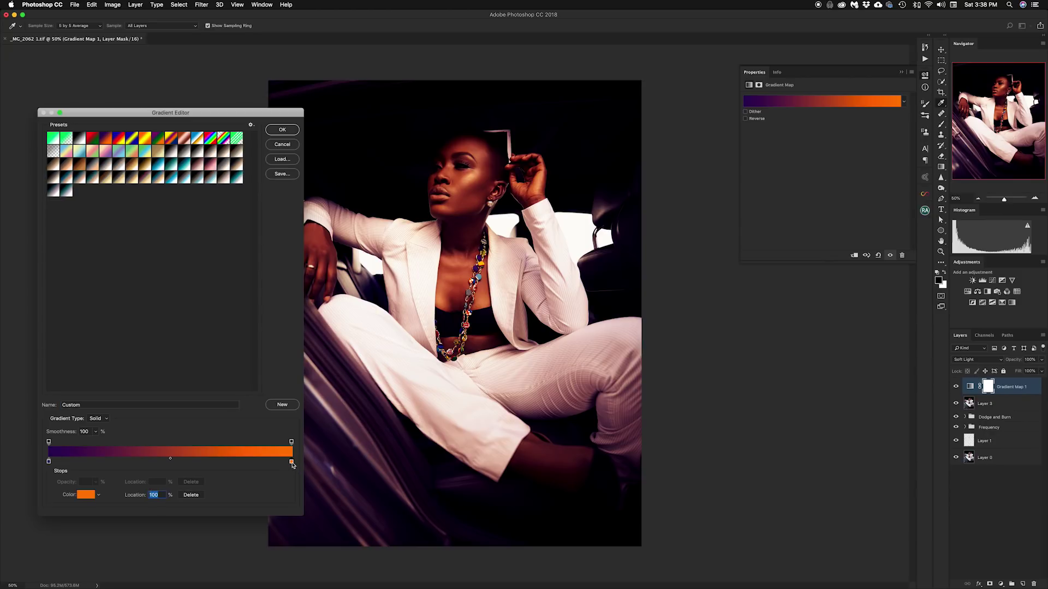
double_click(291, 463)
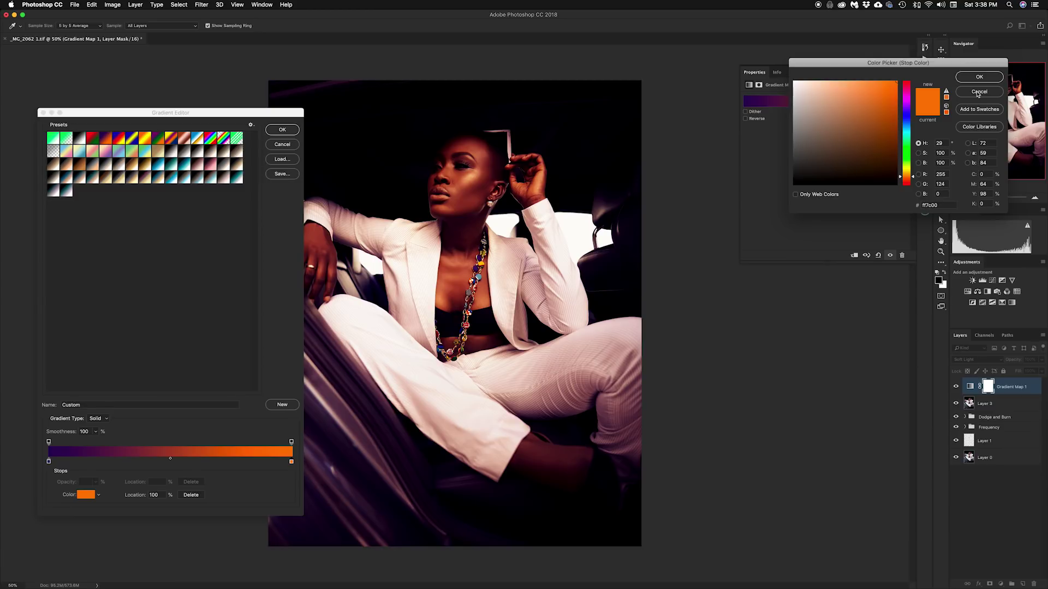
key(Escape)
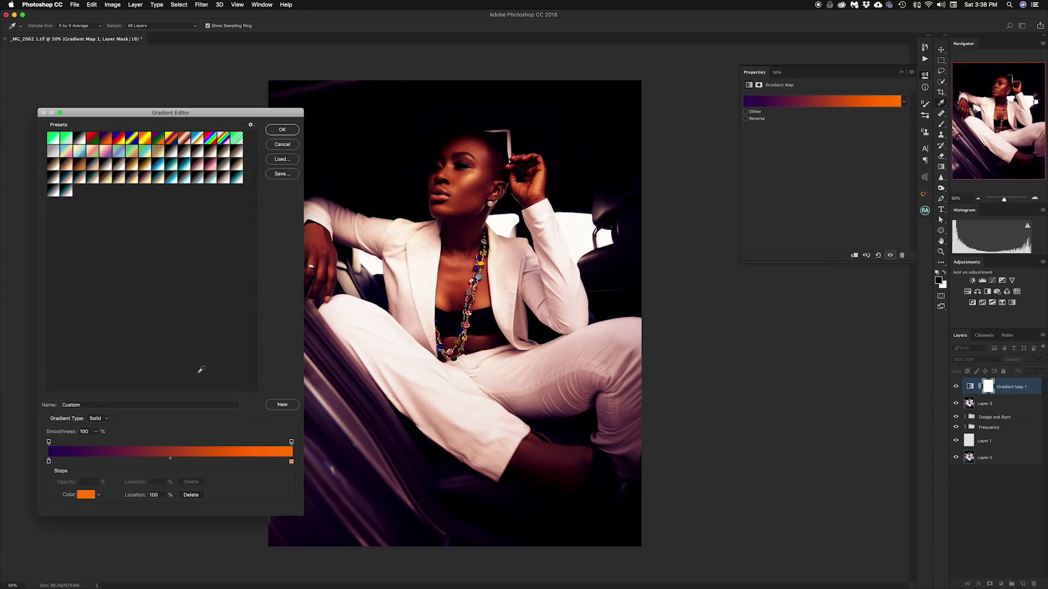
click(86, 495)
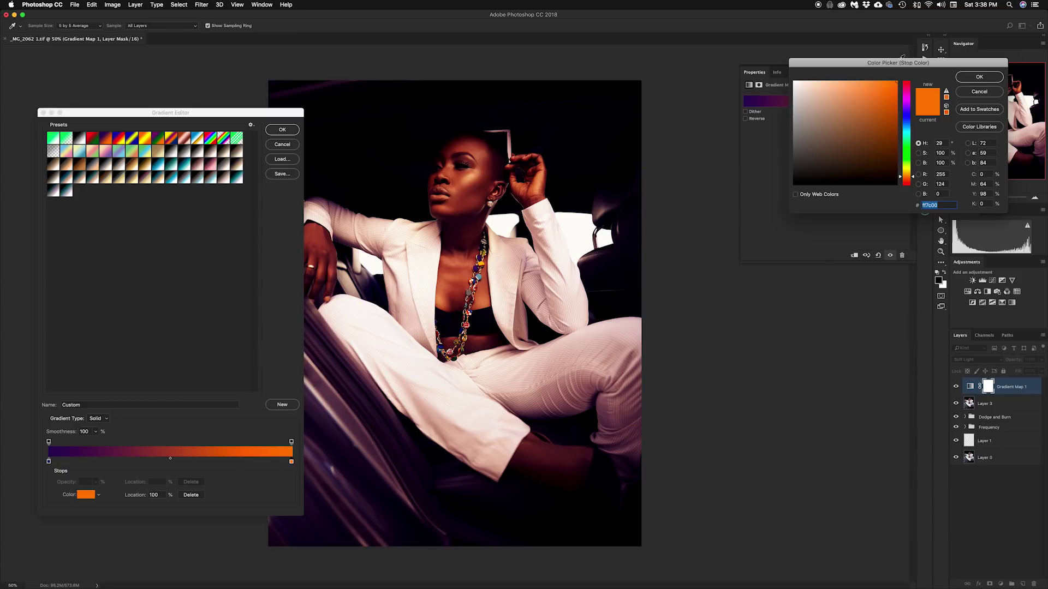
click(839, 84)
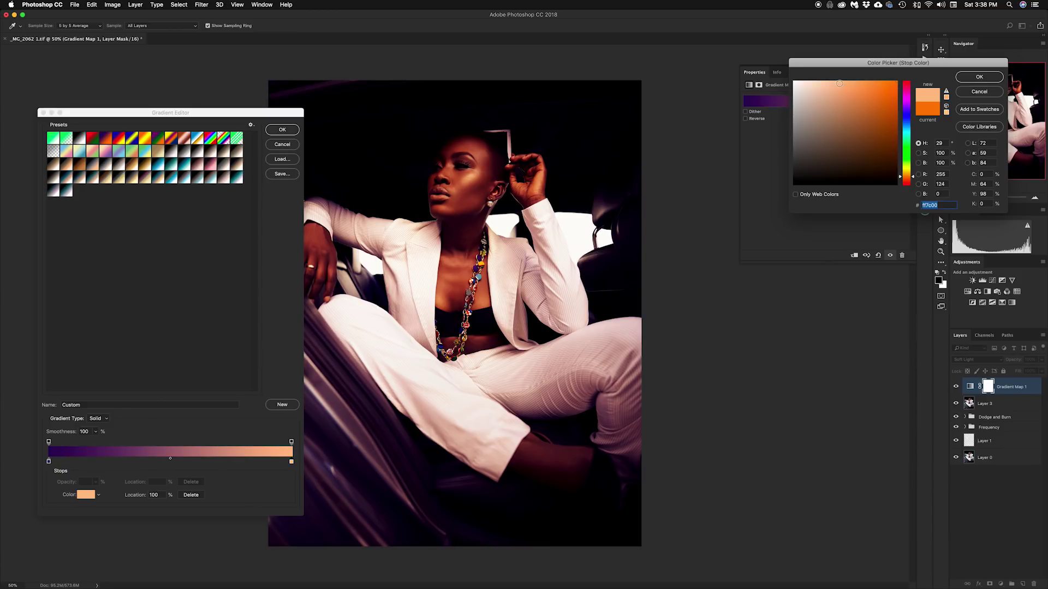
click(977, 78)
click(283, 129)
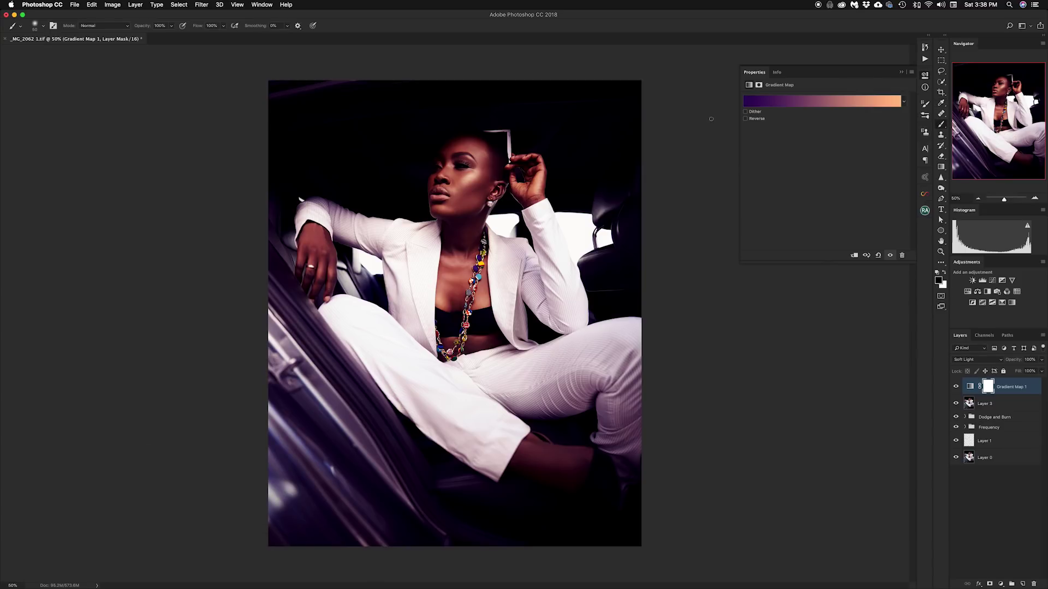
Step: Lower the gradient map layer's opacity to 31% and toggle its visibility to compare before and after
drag(1012, 360, 985, 364)
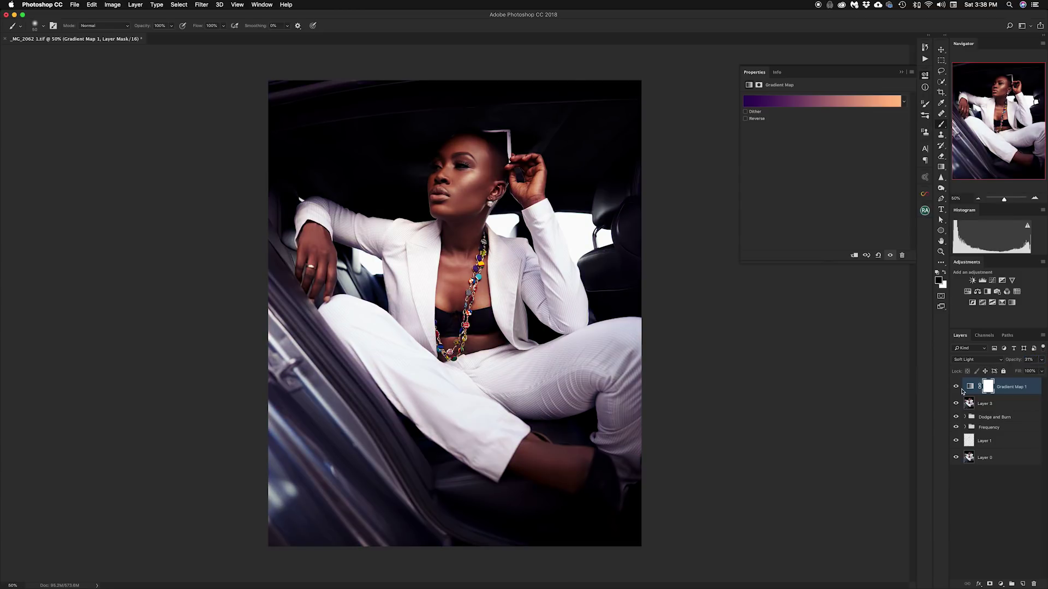
click(957, 387)
click(957, 388)
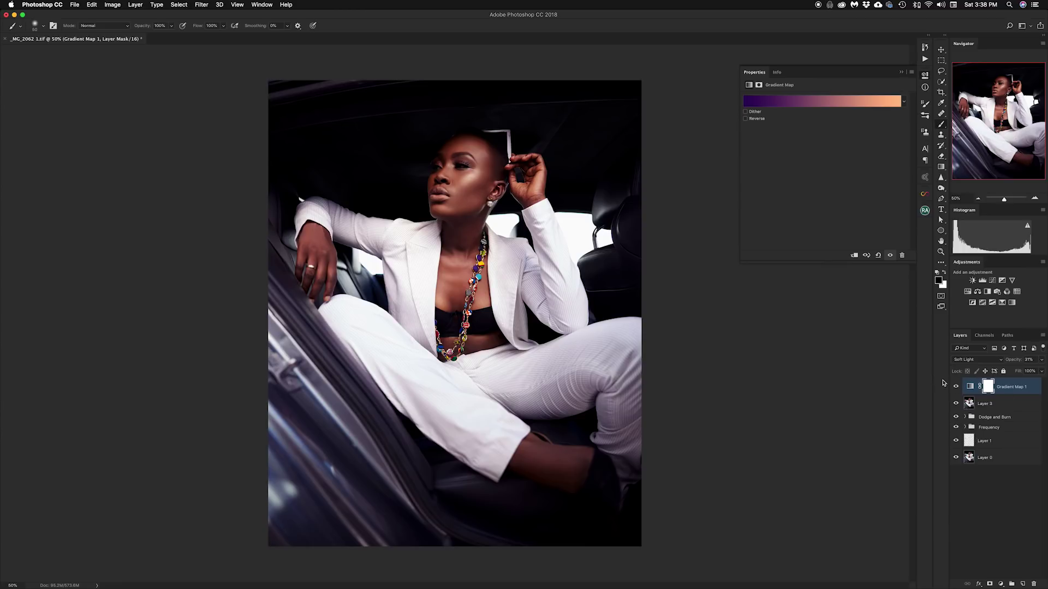
Step: Delete the Gradient Map adjustment layer
key(Delete)
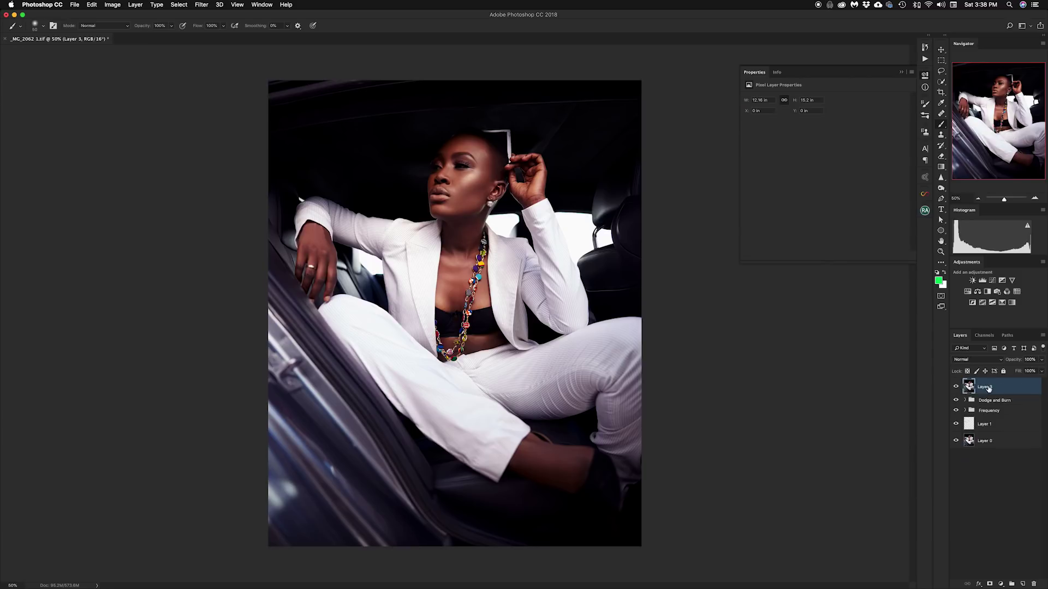
Step: Create a fresh Gradient Map adjustment layer above Layer 3, sample the Gold-Blue and Spectrum presets, and apply Brown, Tan, Beige
click(1011, 302)
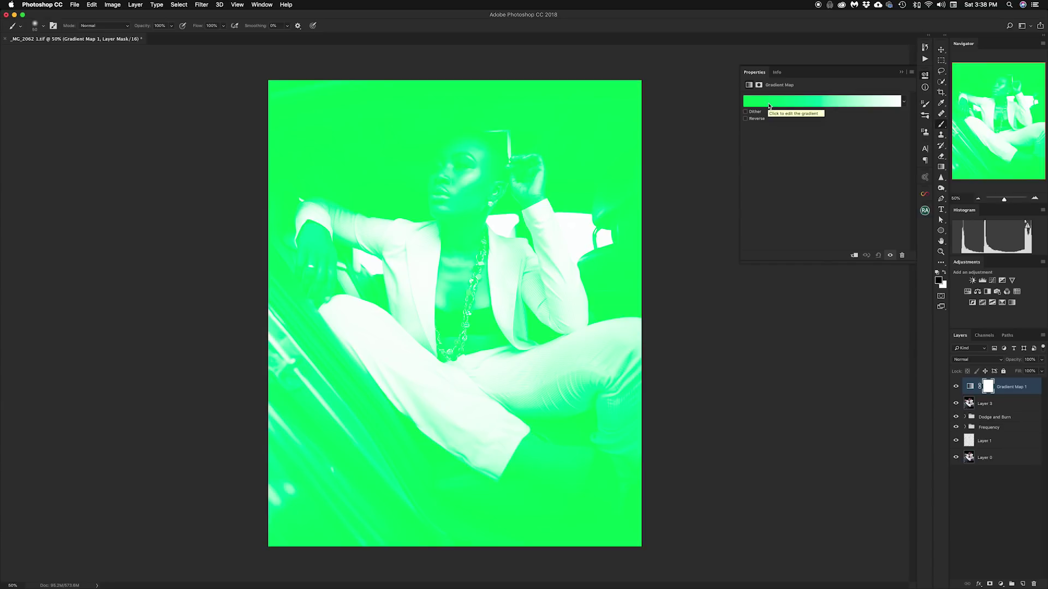
click(768, 106)
click(159, 181)
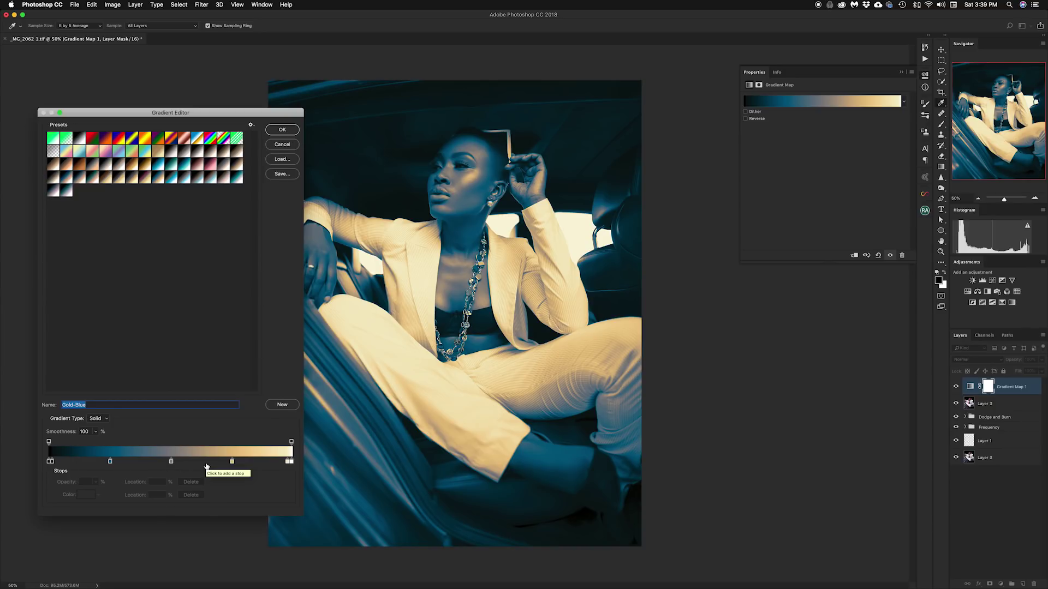
click(215, 140)
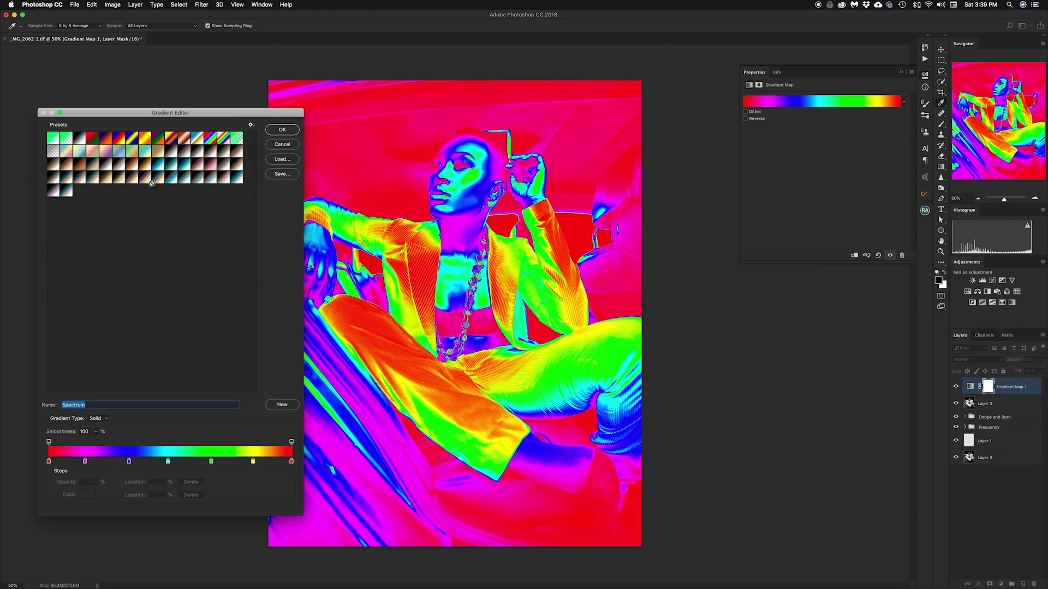
click(155, 153)
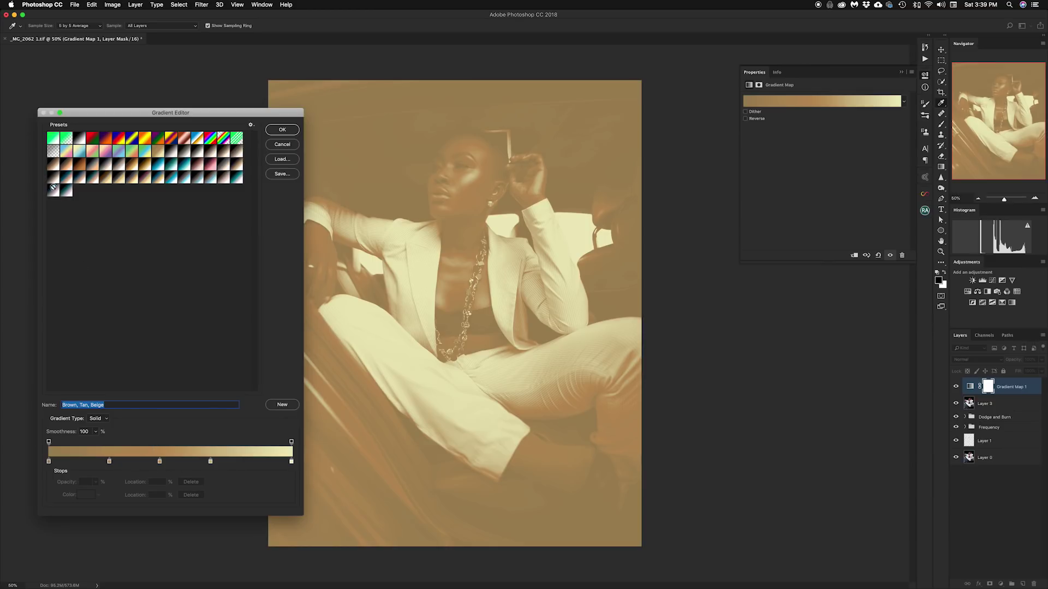
click(282, 132)
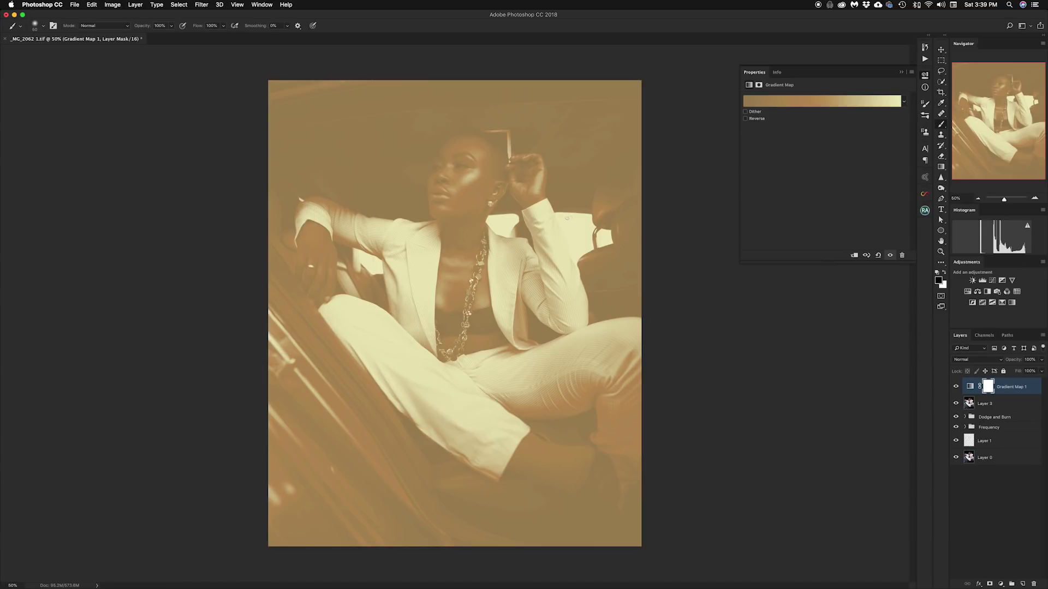
Step: Set the gradient map layer's blend mode to Soft Light and recolor the gradient's first stop to cecece
click(980, 360)
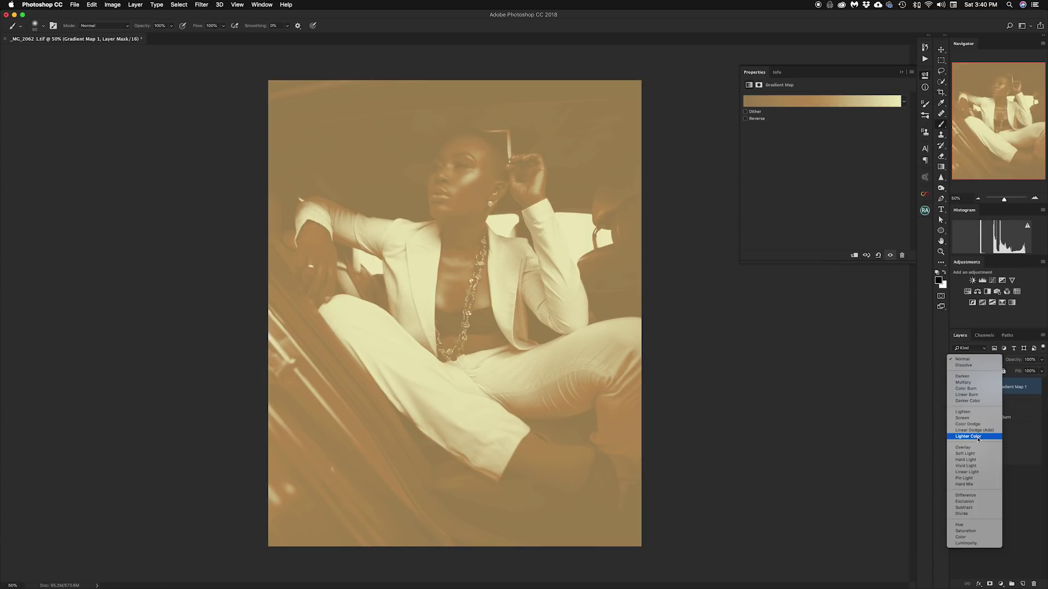
click(968, 457)
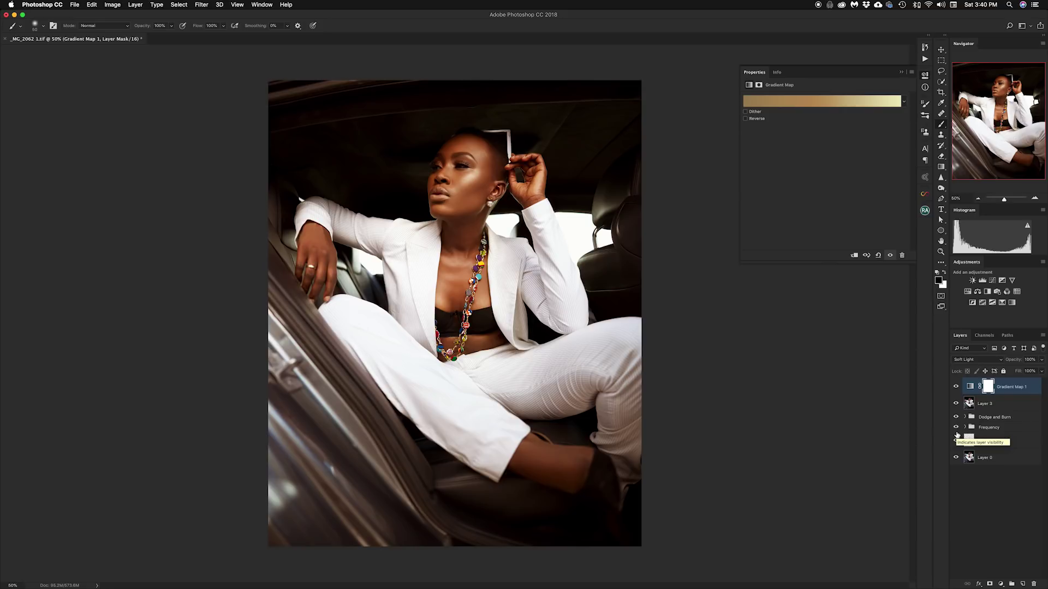
click(789, 102)
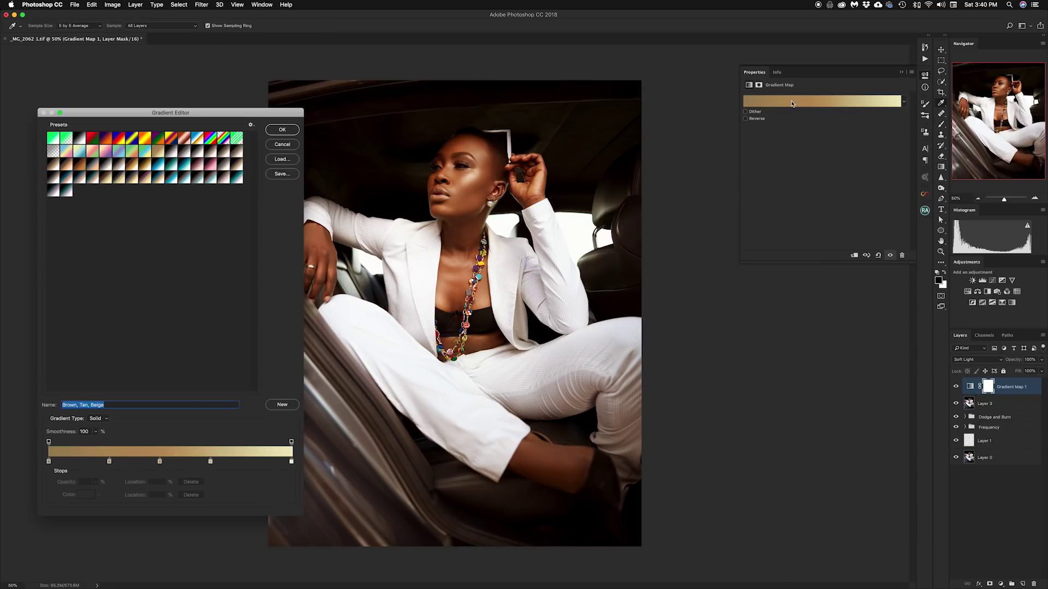
click(49, 462)
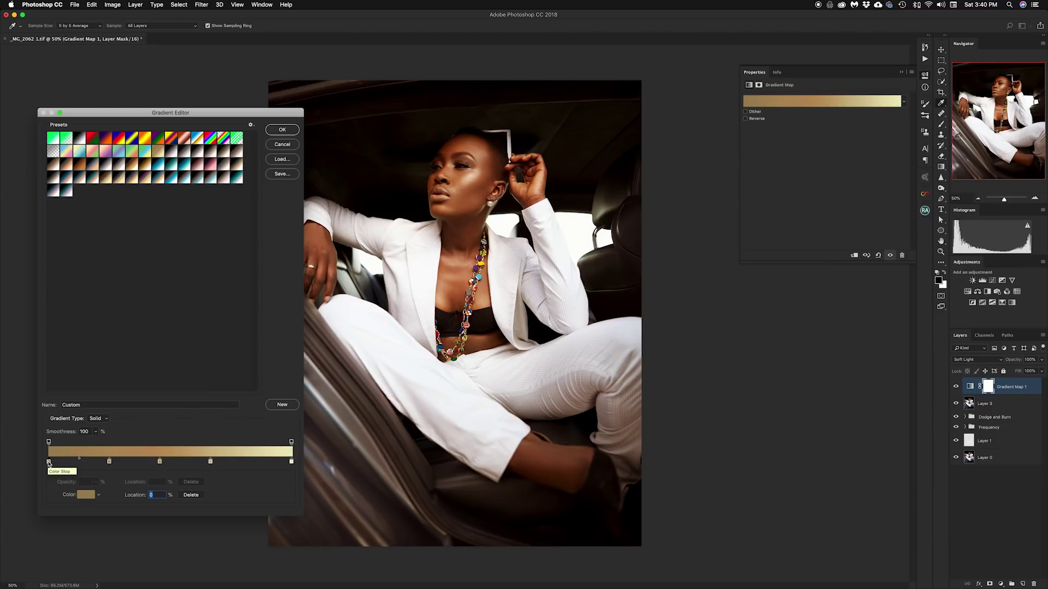
click(85, 495)
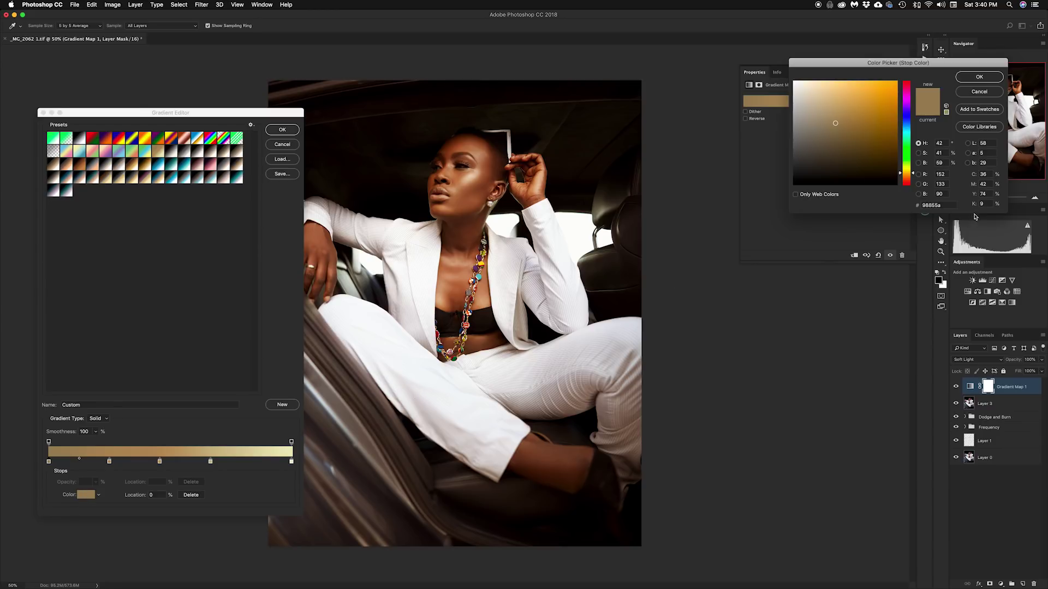
click(950, 206)
text(cecece)
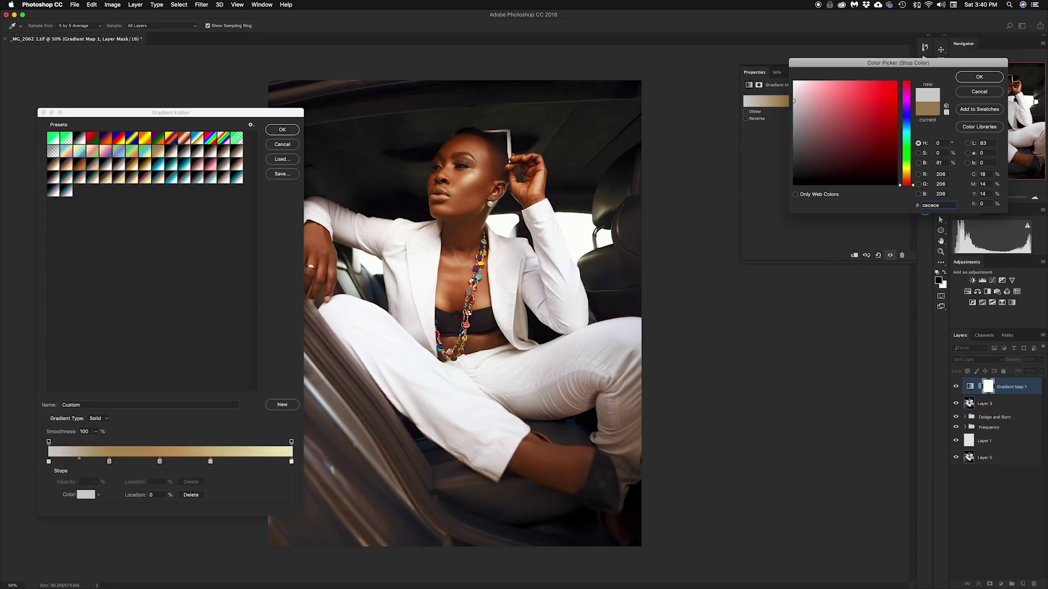
key(Return)
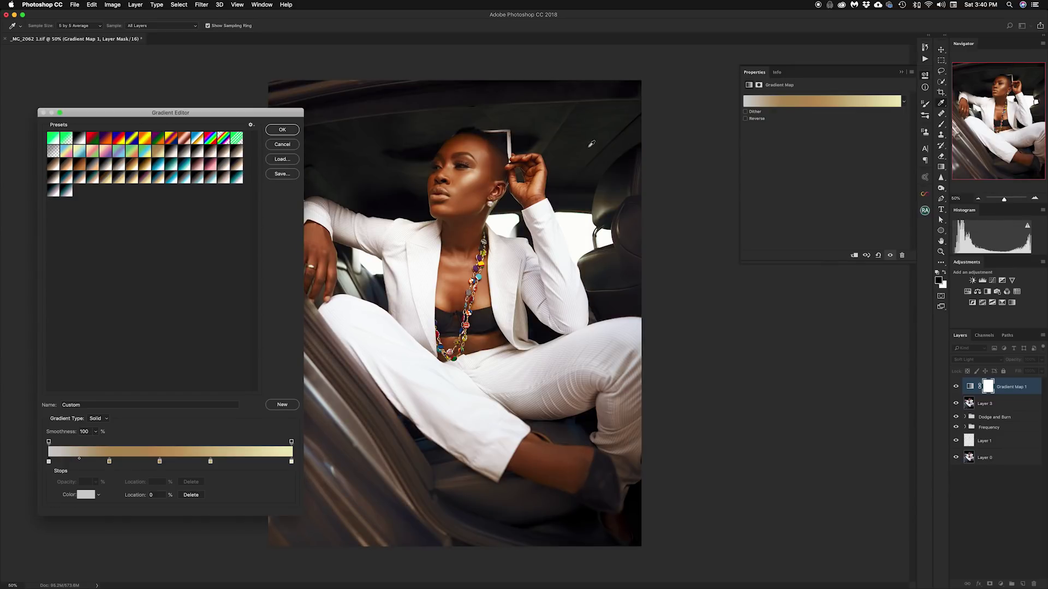
Step: Recolor the gradient's second stop, at 25%, to blue 3e498e
click(109, 462)
click(85, 495)
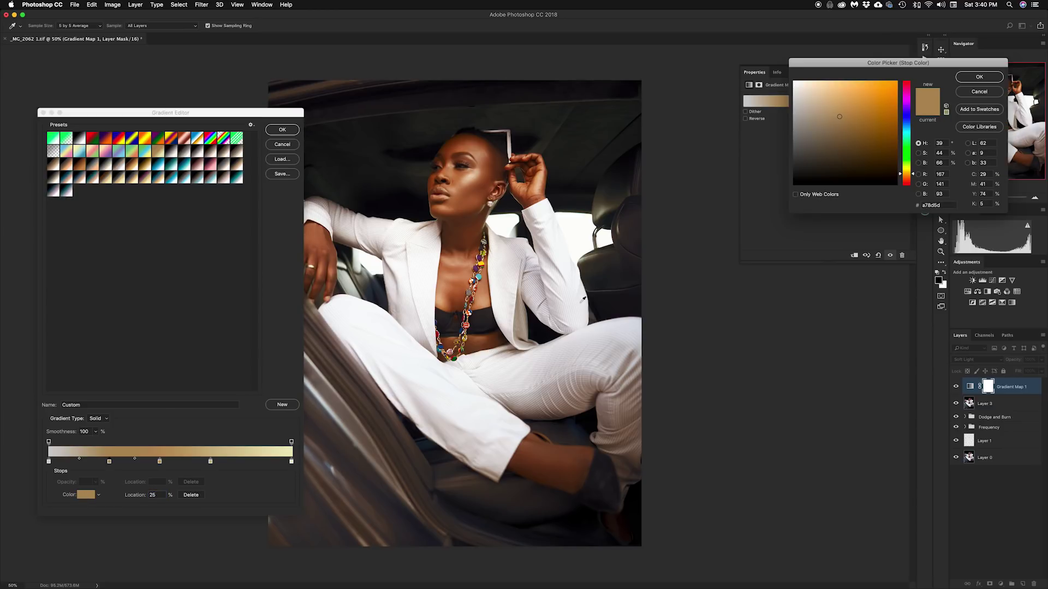
click(939, 205)
text(3e498e)
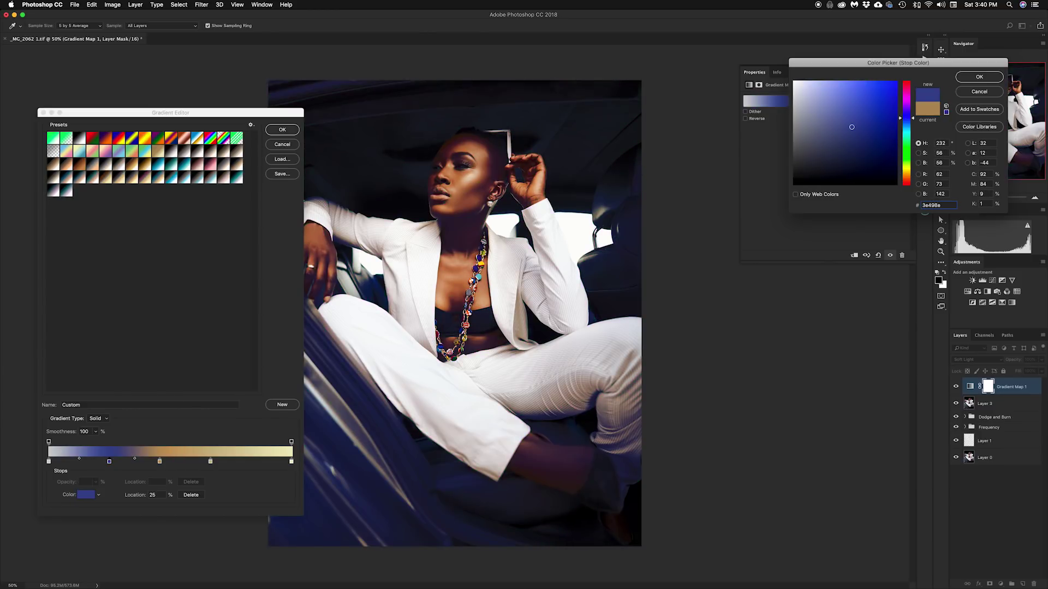
click(979, 77)
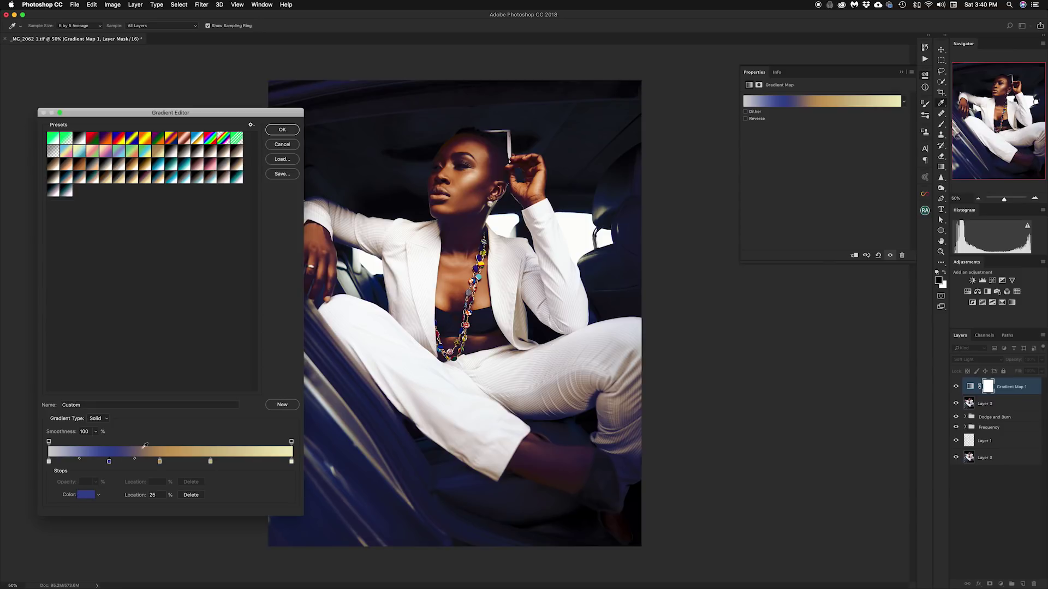
Step: Recolor the gradient's middle stop to dark brown 5b4123
click(159, 461)
double_click(160, 462)
text(5b4123)
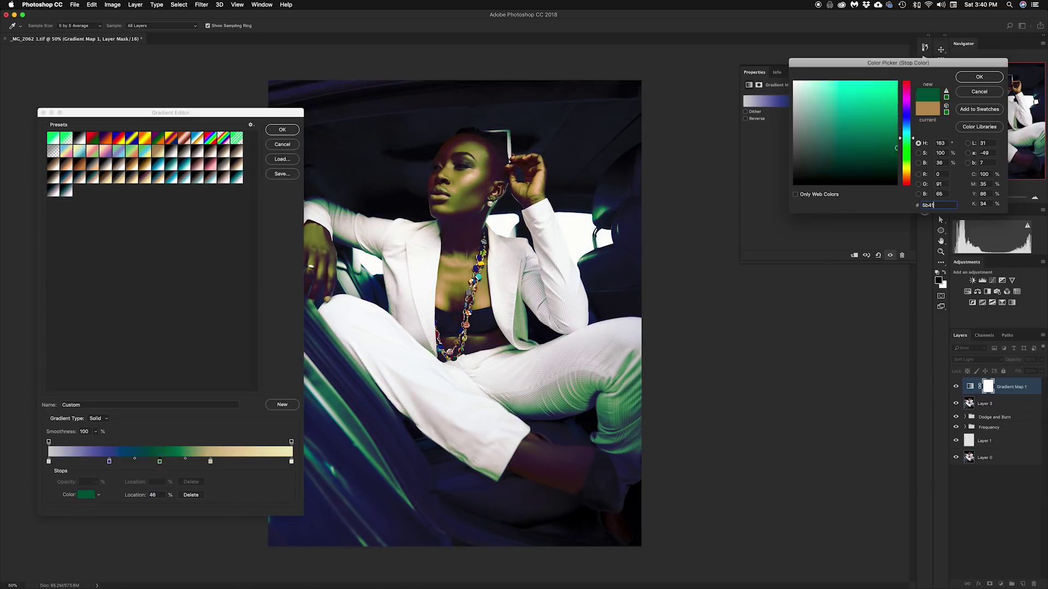
click(970, 80)
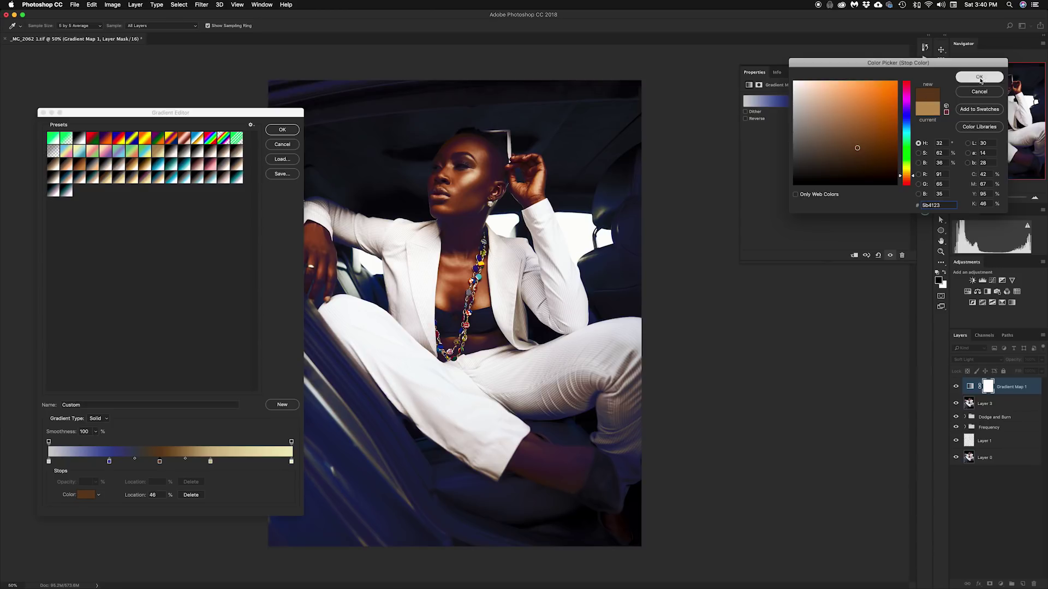
Step: Recolor the gradient's fourth stop to peach cfaa86
double_click(210, 461)
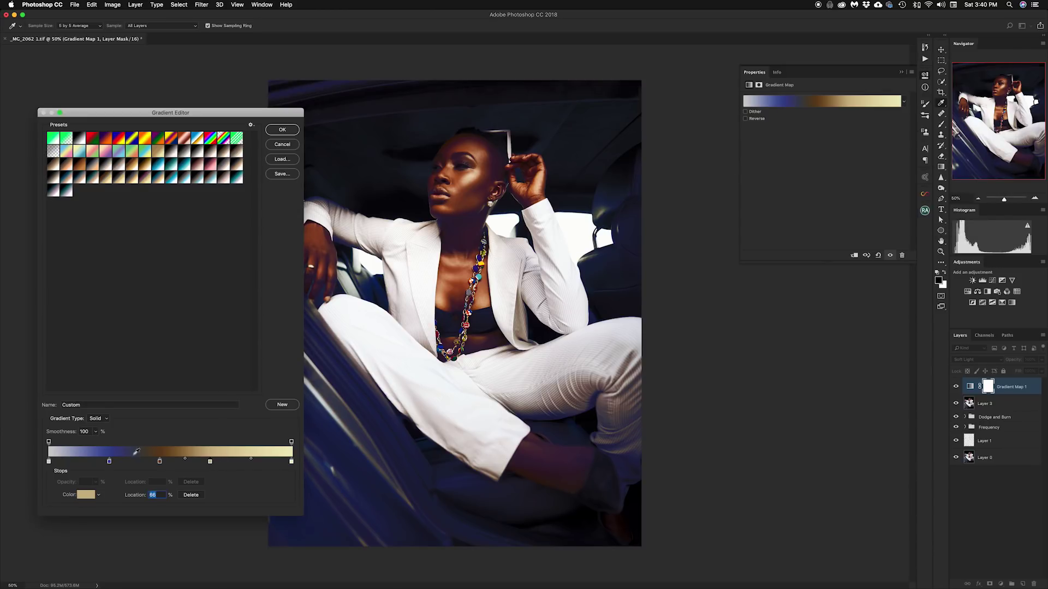
text(cfaa86)
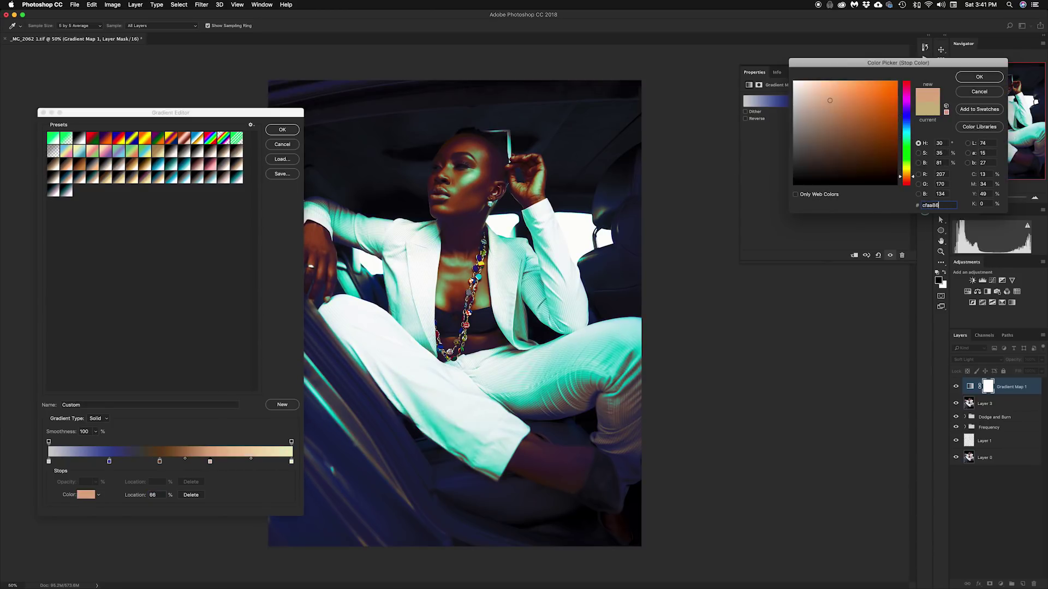
click(978, 78)
Step: Recolor the gradient's end stop to white, apply the gradient, and lower the gradient map layer's opacity to 50%
double_click(291, 462)
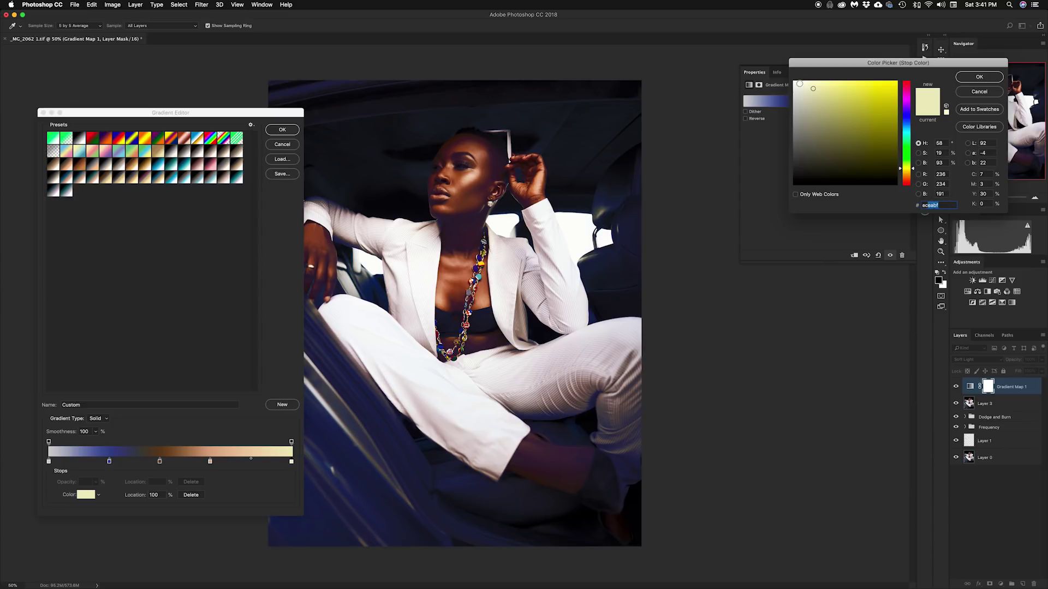
click(979, 76)
key(Return)
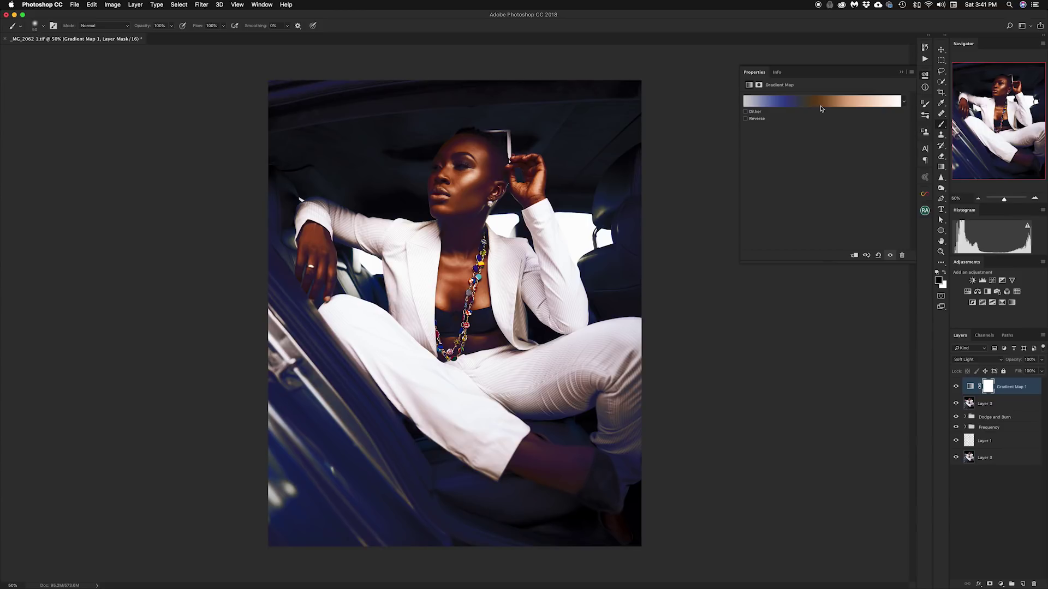
drag(1014, 361, 993, 363)
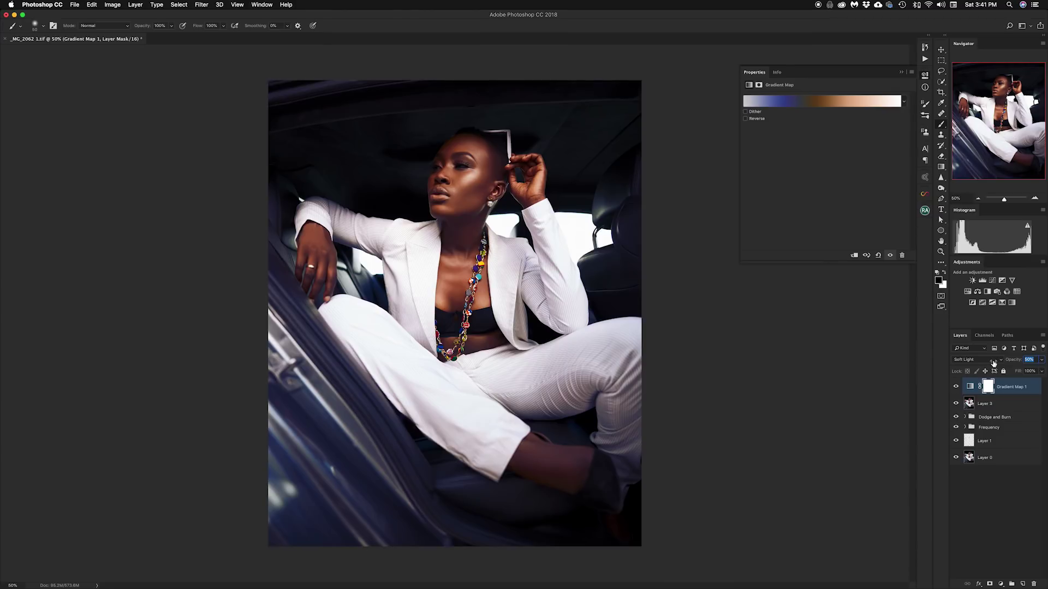
click(849, 243)
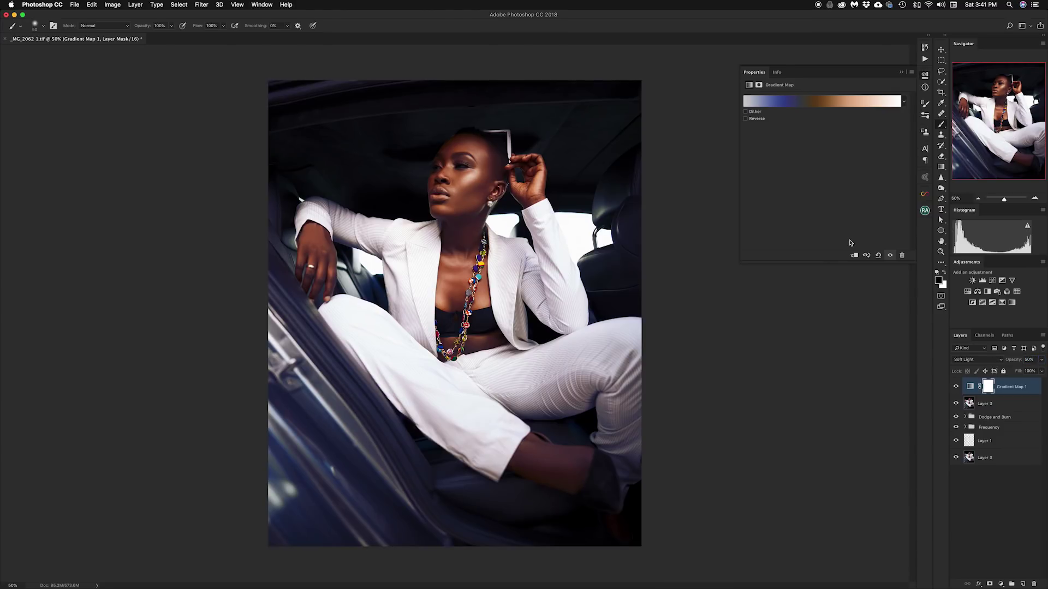
Step: Reopen the gradient for editing, try the peach stop at several locations, and place it at 87%
click(801, 102)
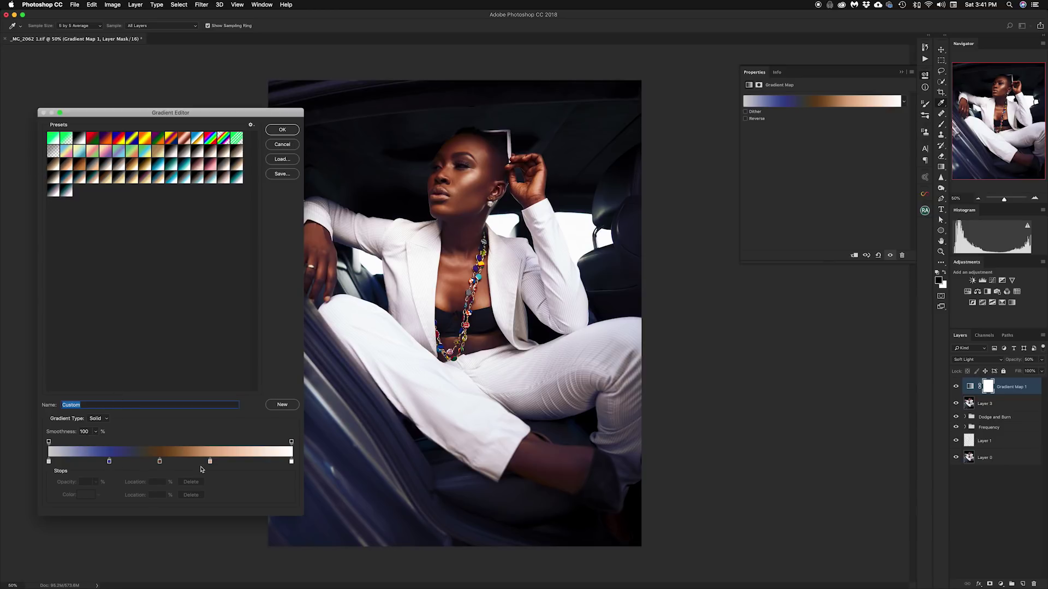
drag(210, 462, 246, 462)
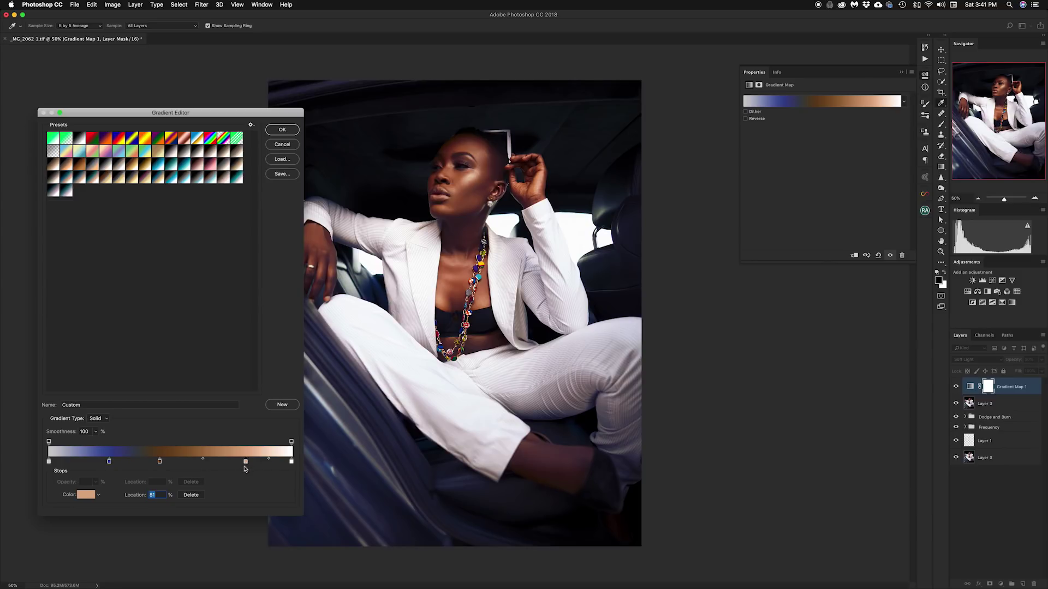
drag(246, 462, 283, 461)
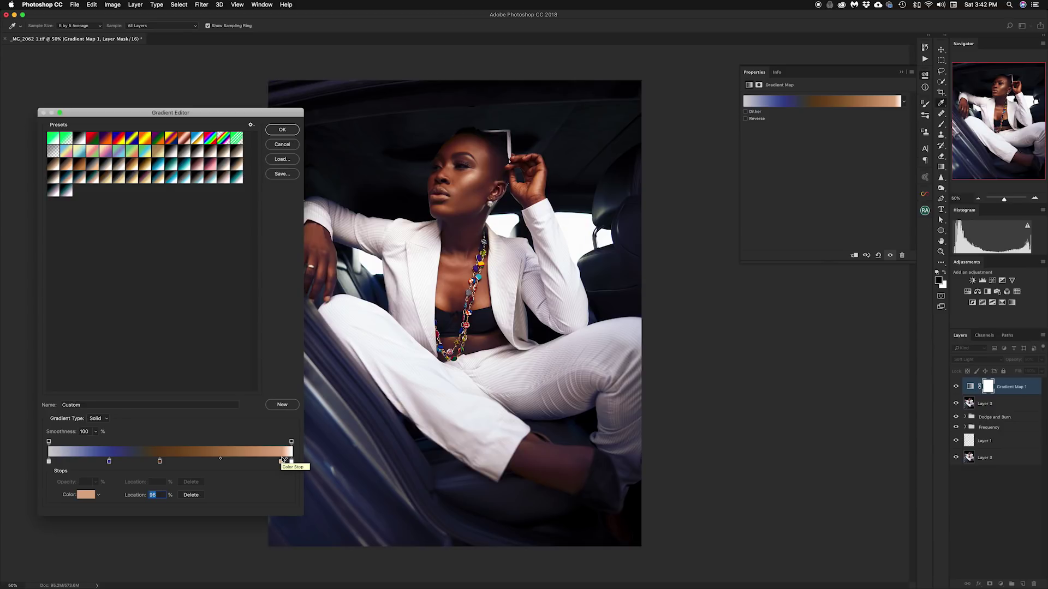
drag(283, 462, 176, 465)
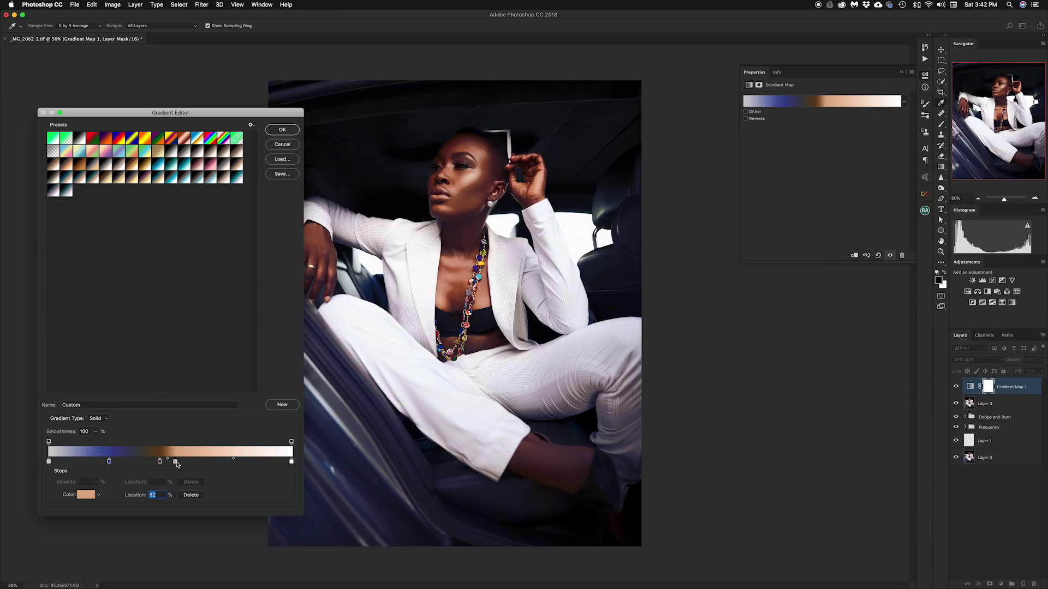
drag(176, 465, 259, 462)
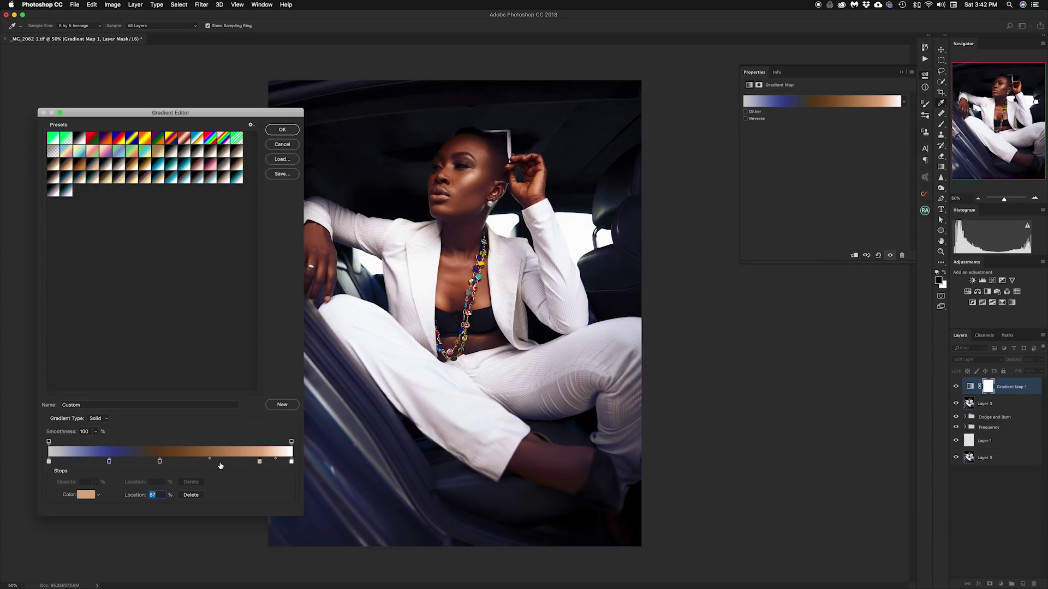
Step: Try the brown stop at different locations, apply the gradient with it at 31%, and inspect the face up close
drag(159, 461, 174, 463)
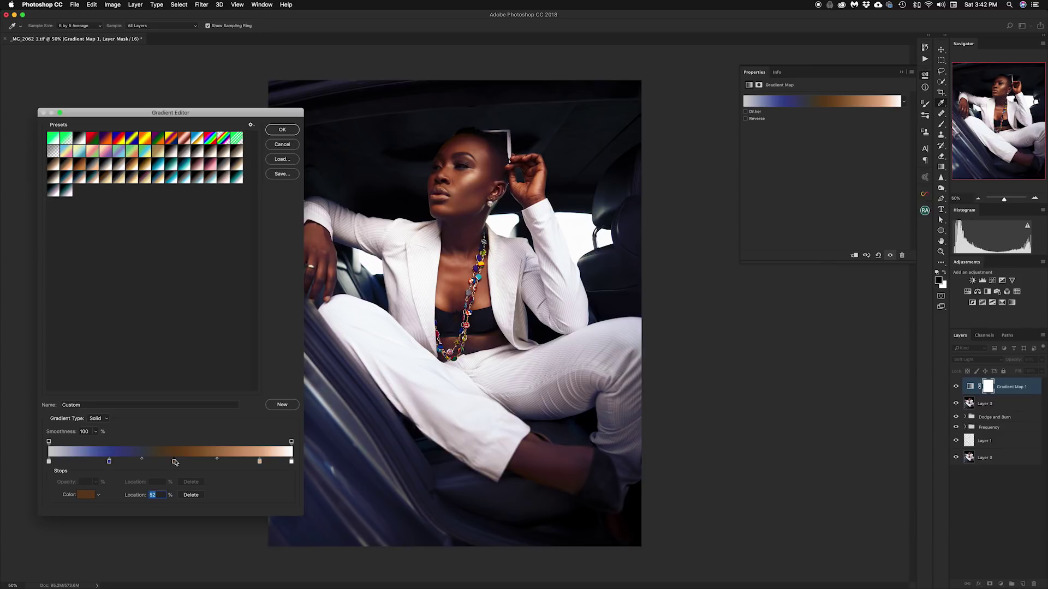
drag(174, 462, 241, 461)
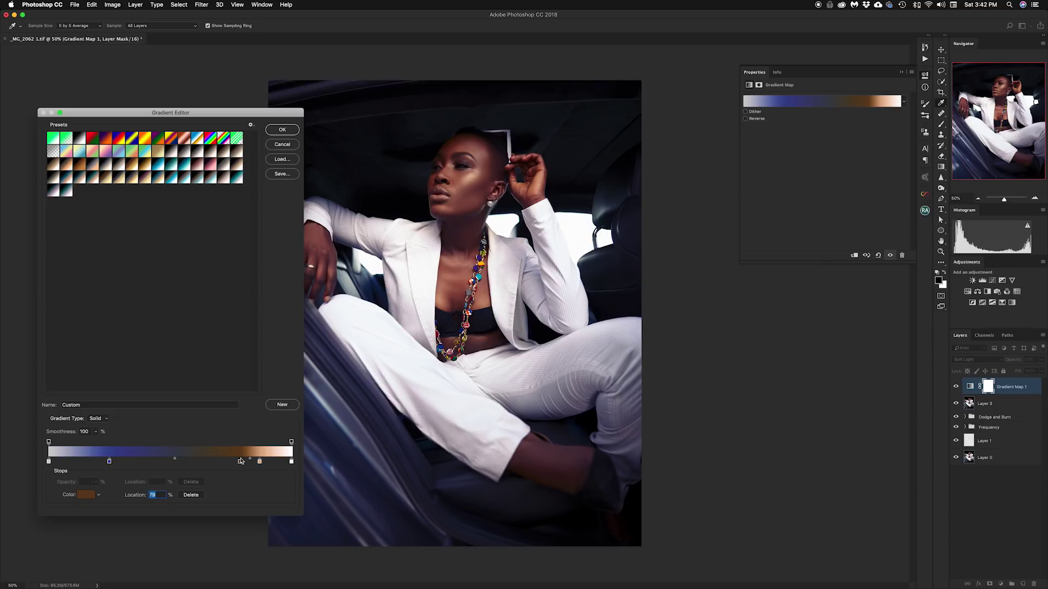
drag(240, 462, 126, 467)
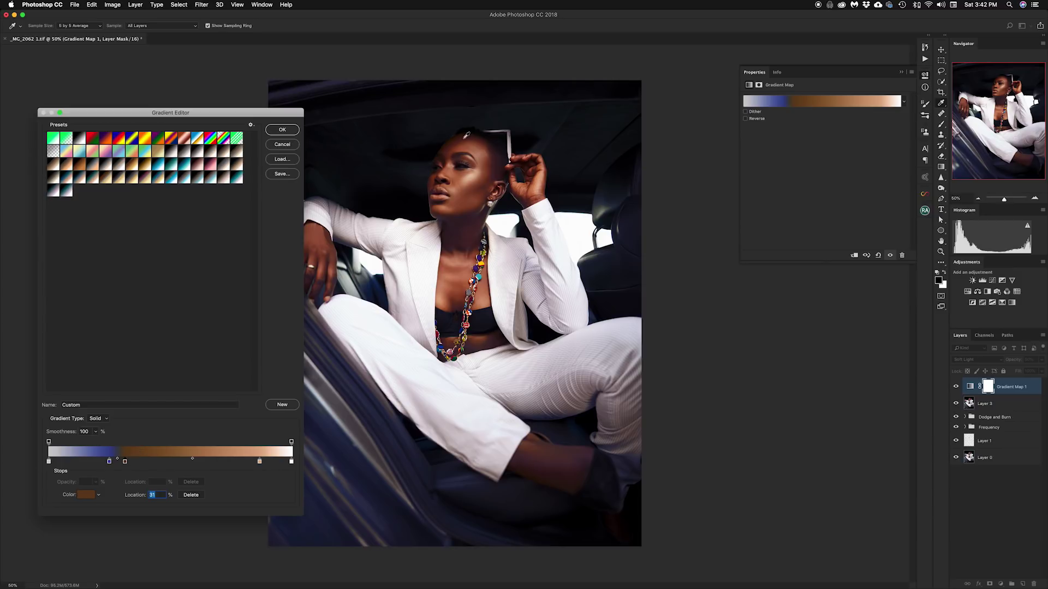
click(283, 130)
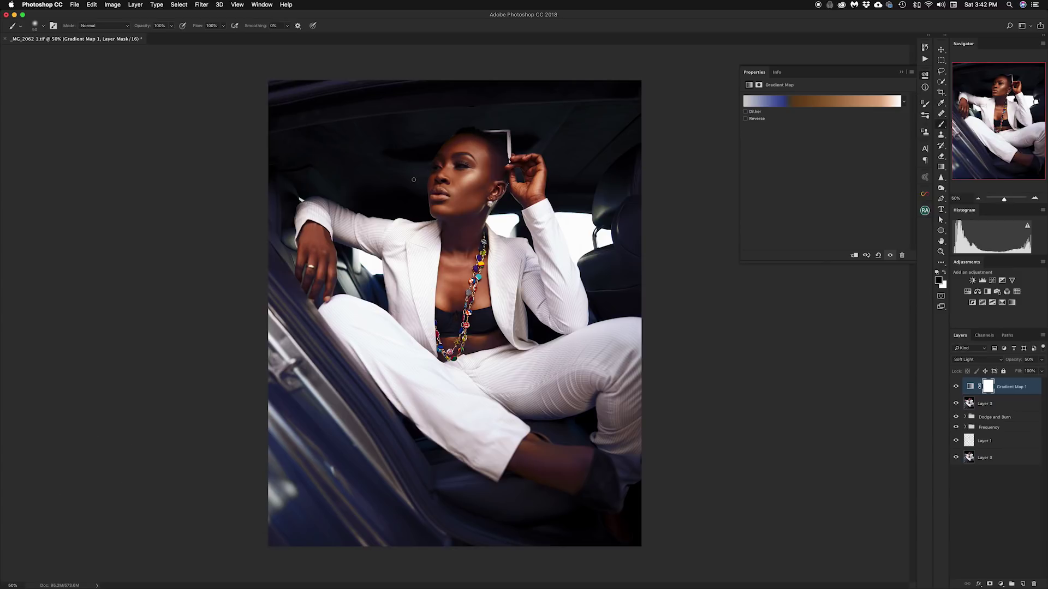
key(z)
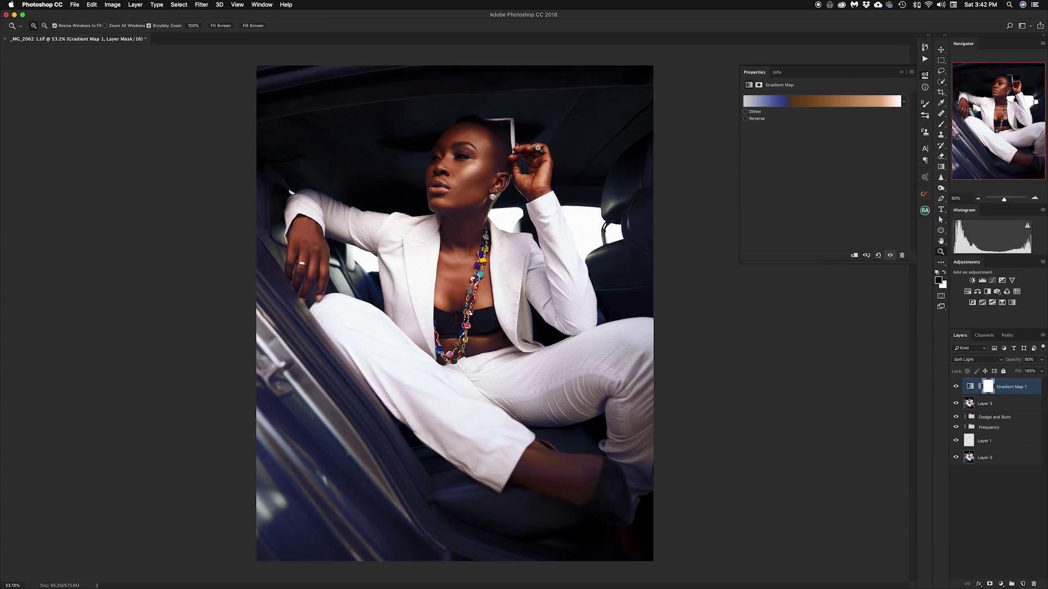
click(464, 136)
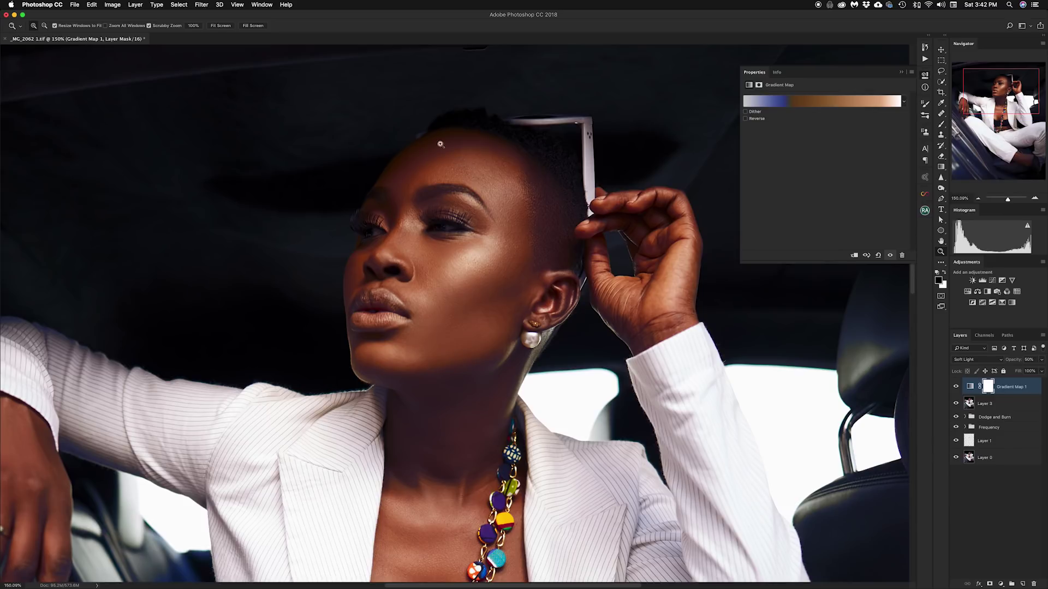
drag(542, 149, 511, 159)
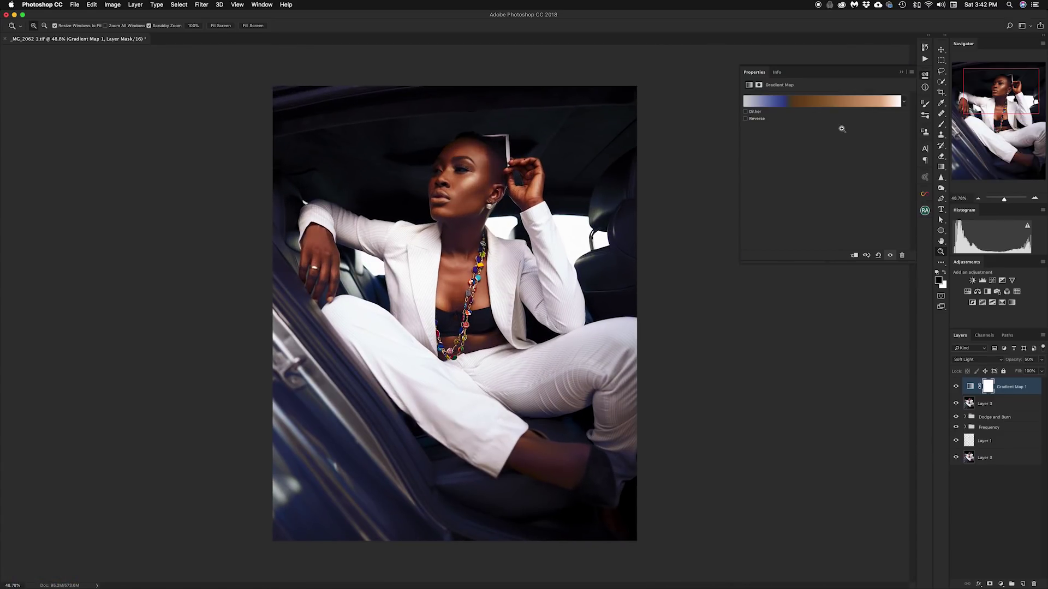
Step: Reopen the gradient for editing and move the brown stop to 52%
click(810, 102)
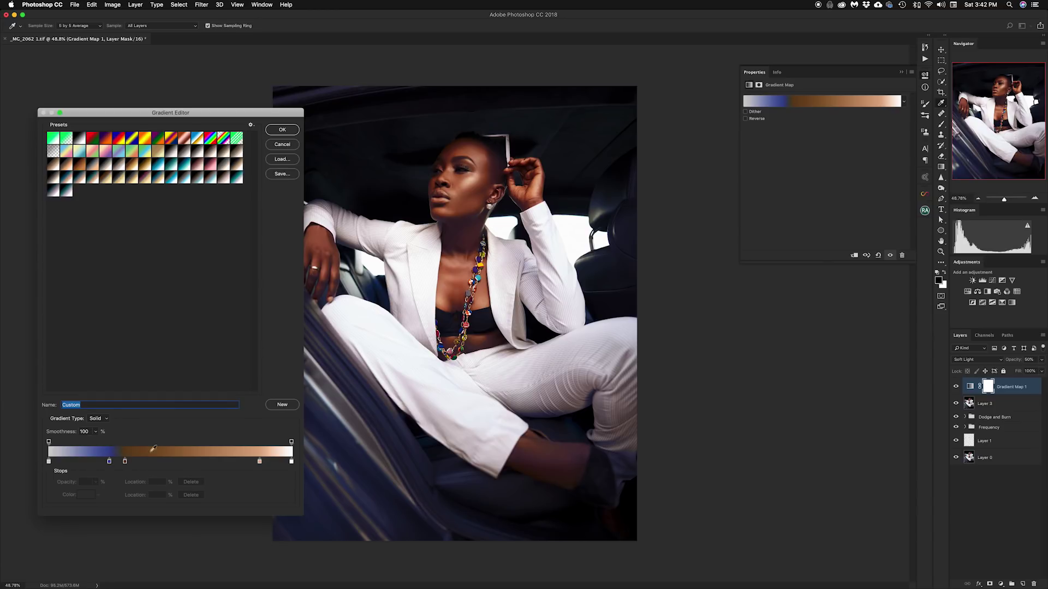
drag(125, 462, 174, 462)
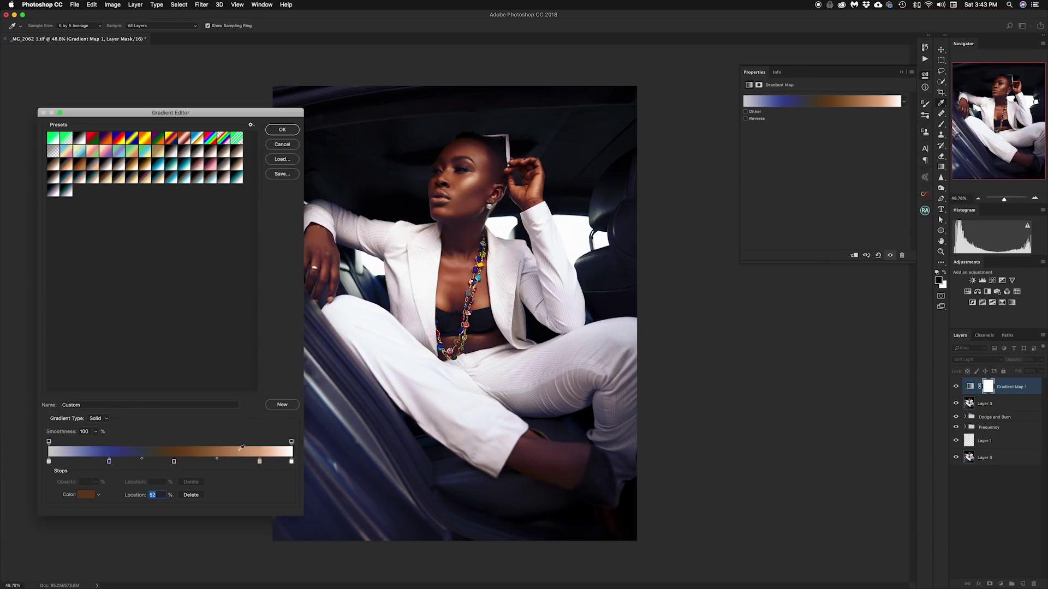
Step: Move the blue stop toward the gray start, to just above 16%, and set the midpoint between them to 33%
drag(110, 462, 64, 463)
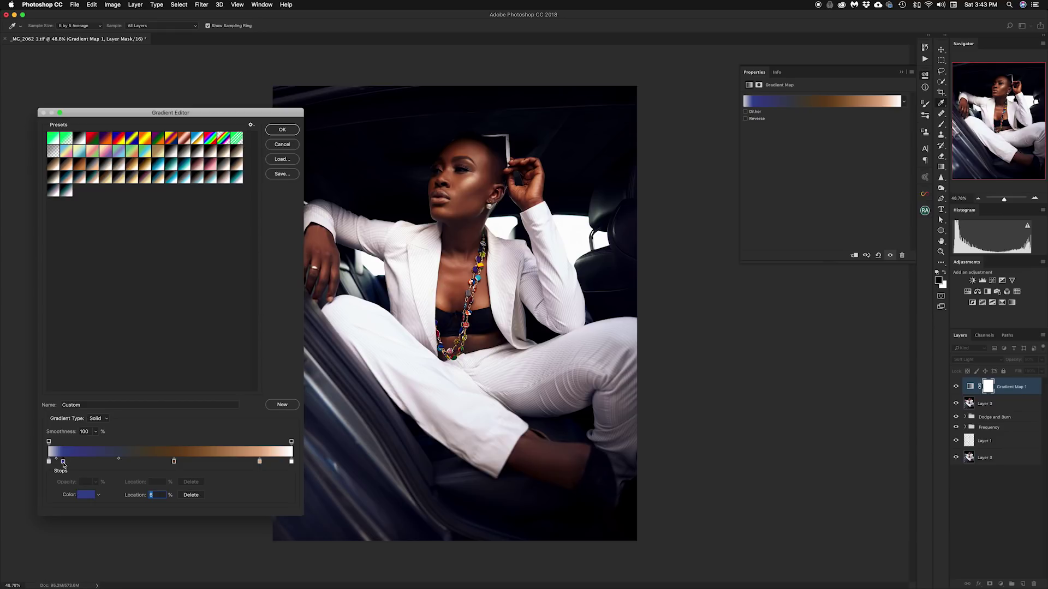
drag(64, 462, 87, 462)
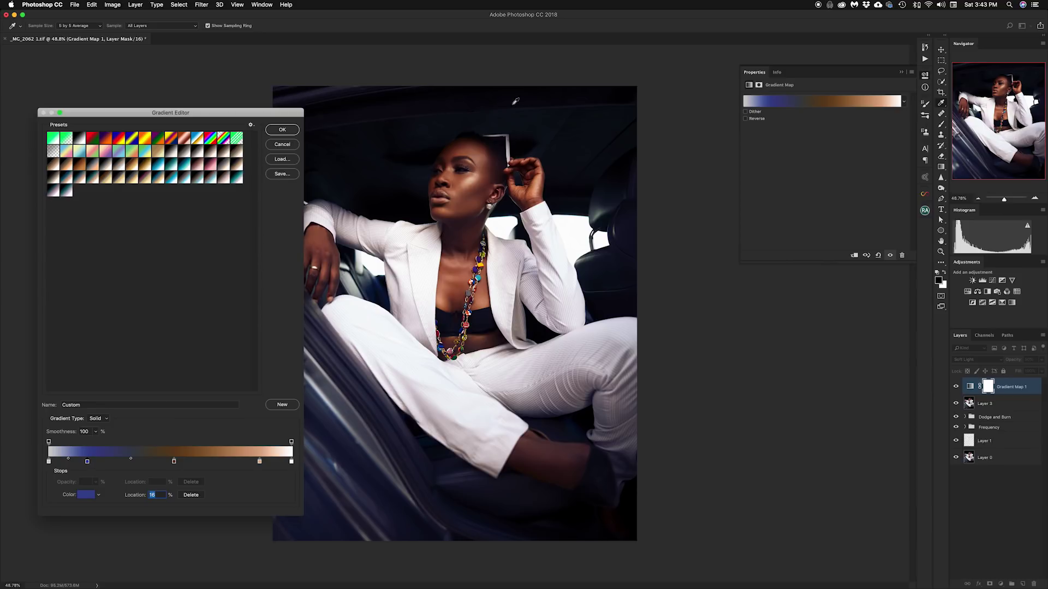
drag(87, 461, 93, 463)
drag(70, 459, 64, 462)
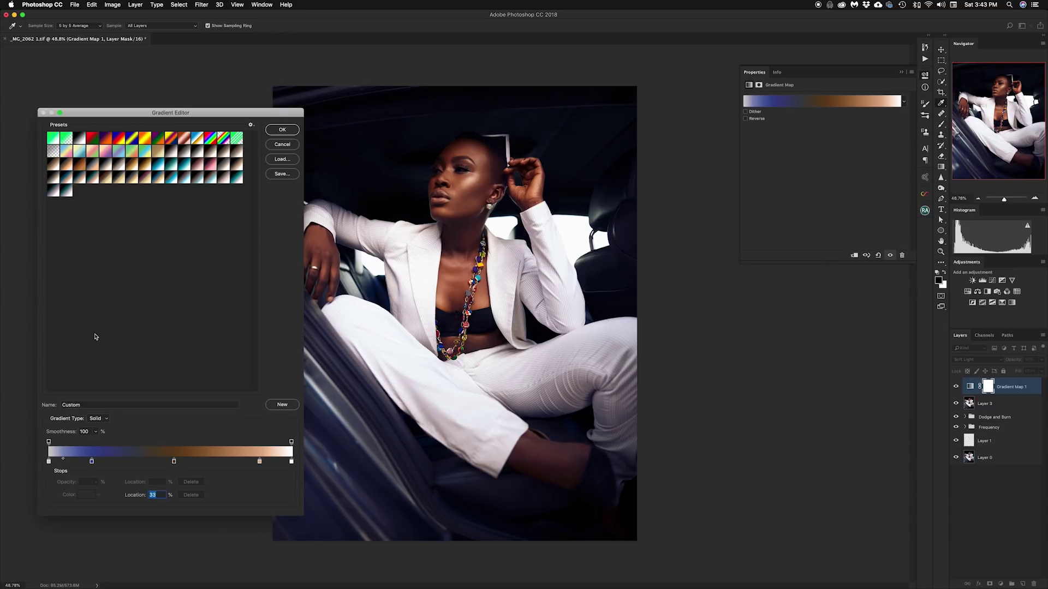
Step: Apply the edited gradient and compare the portrait with and without the gradient map
click(281, 130)
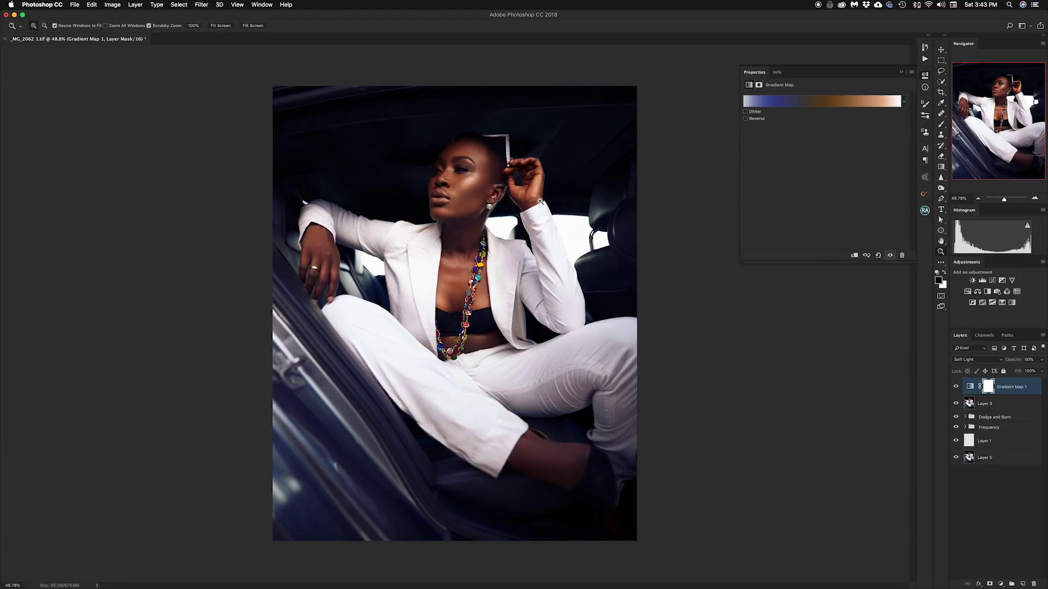
click(956, 387)
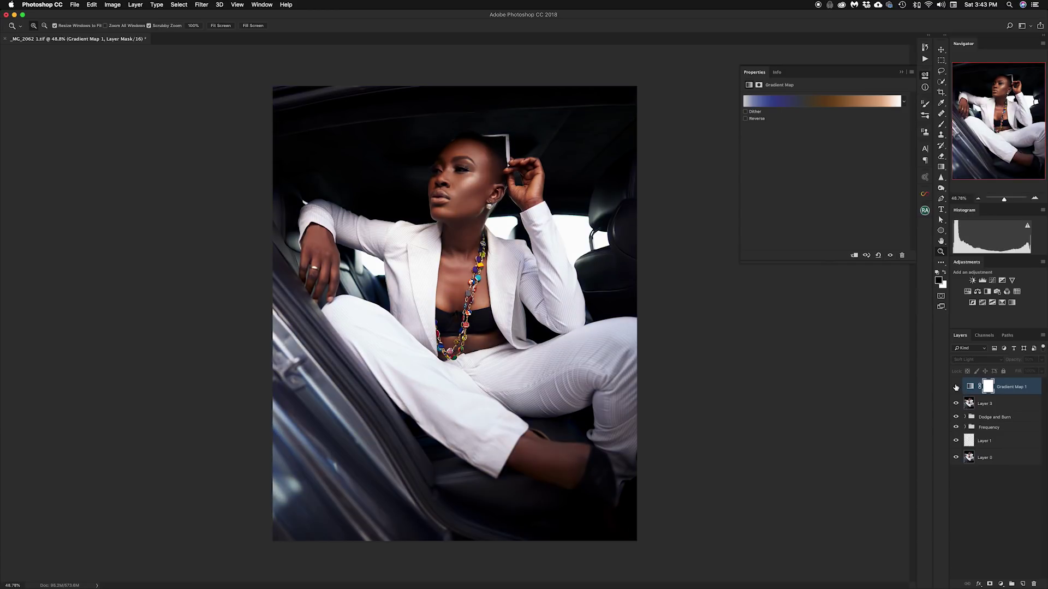
click(956, 386)
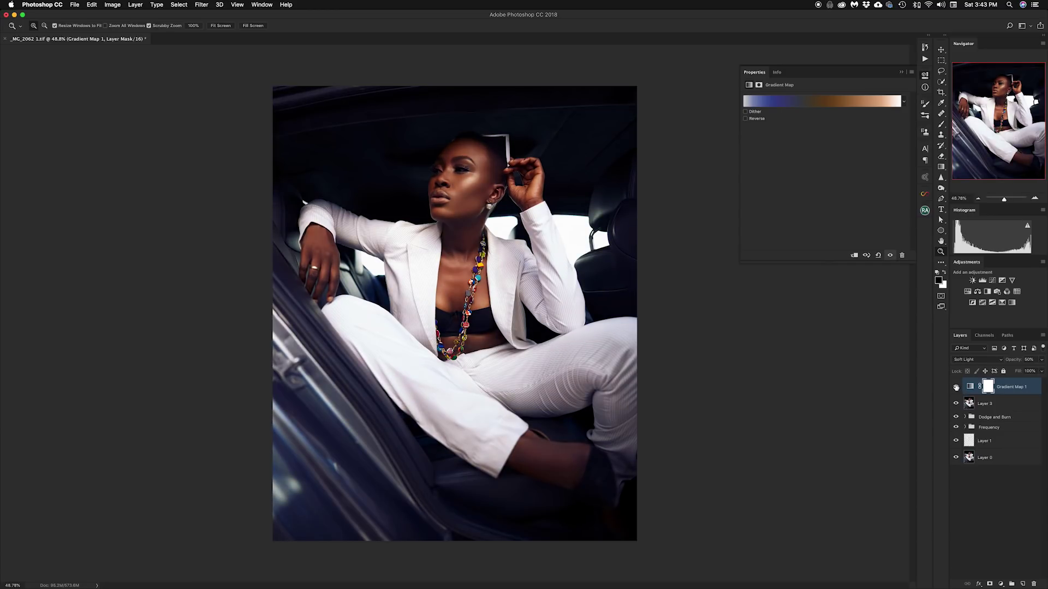
click(956, 387)
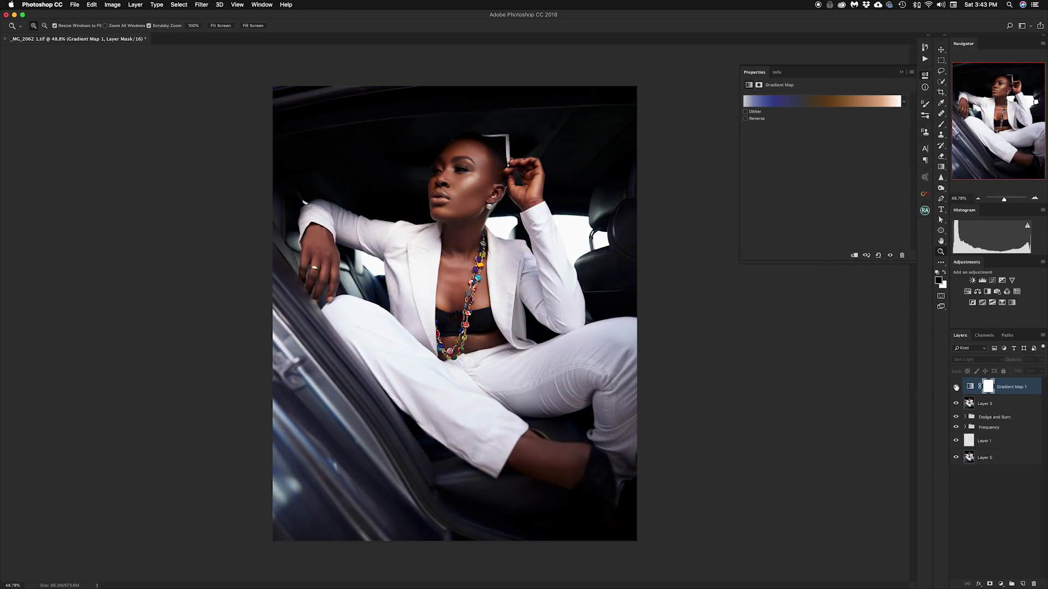
click(955, 387)
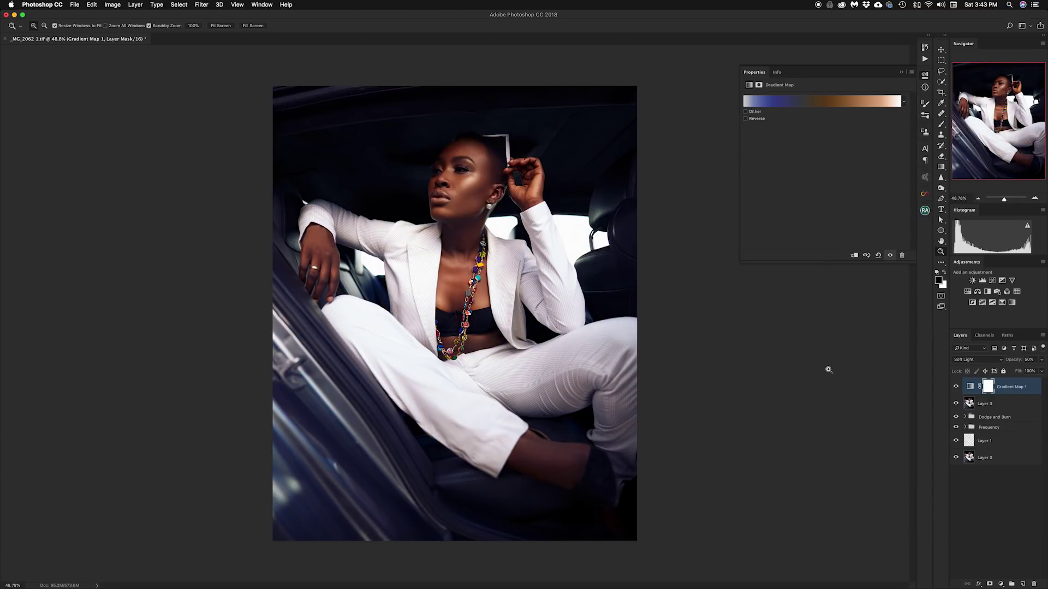
Step: Lower the gradient map layer's opacity to 40% and compare the image with and without it
drag(1014, 362, 1010, 363)
drag(1010, 364, 1009, 364)
click(956, 387)
click(956, 388)
Step: Add a Black & White adjustment layer above the gradient map, reduce its opacity to 10%, and compare its effect on and off
click(987, 292)
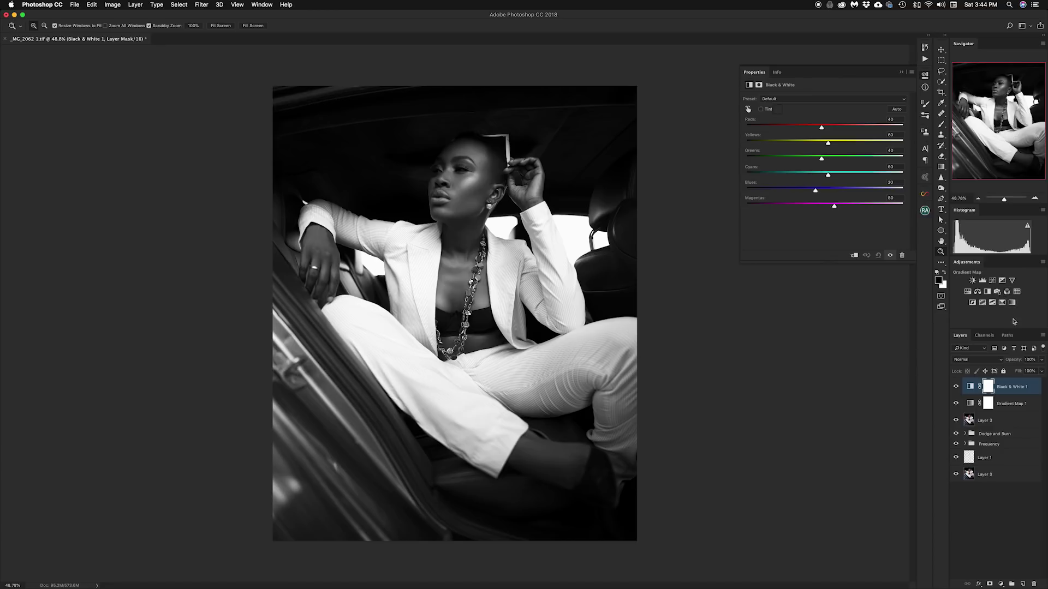
drag(1012, 360, 976, 362)
click(955, 387)
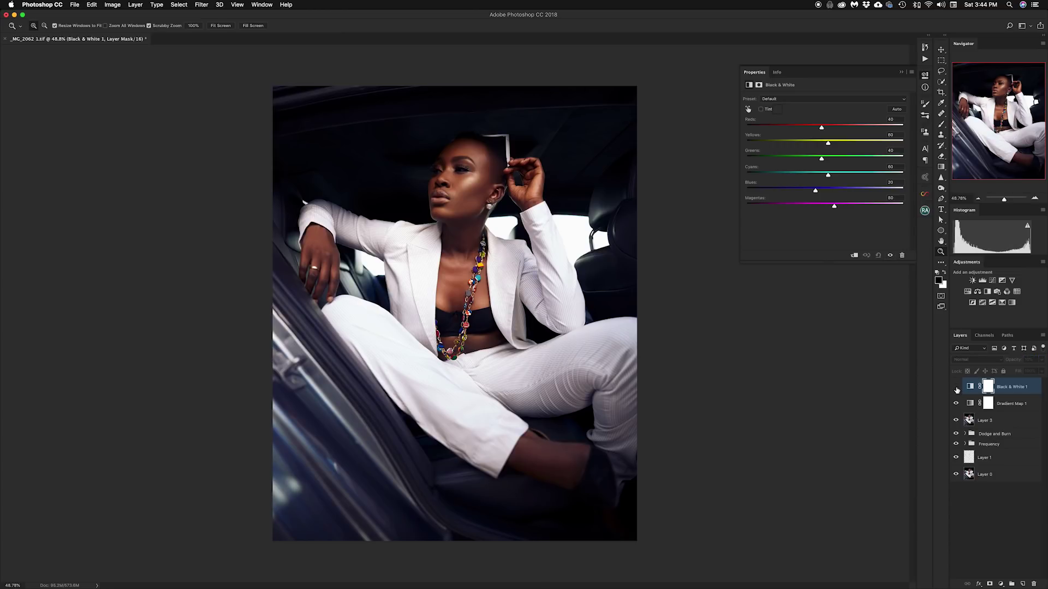
click(956, 387)
click(956, 387)
click(956, 387)
click(956, 387)
click(956, 387)
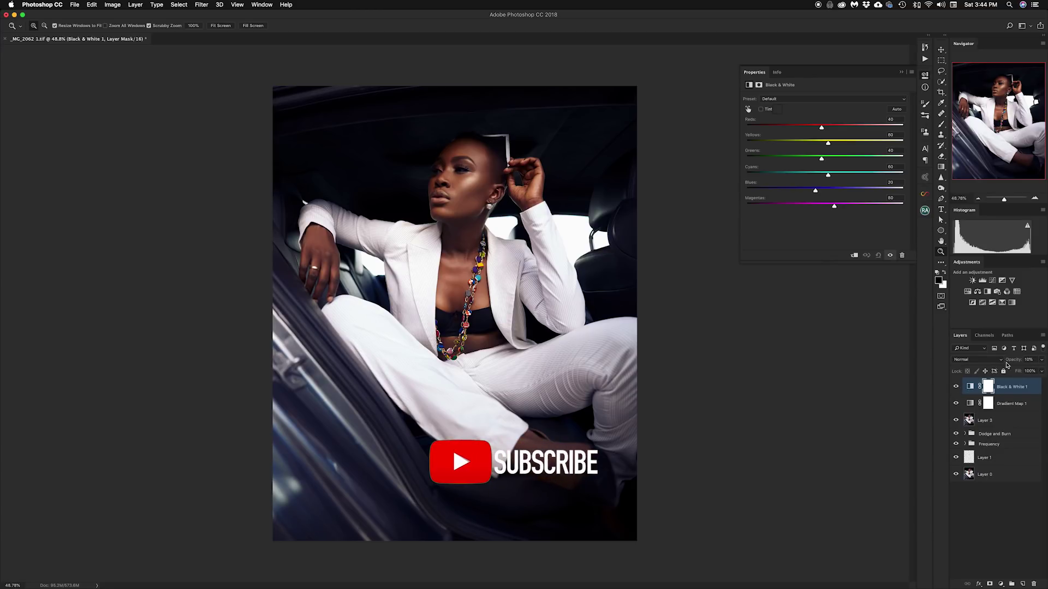
Step: Fine-tune the Black & White layer's opacity to 14%, comparing the image with and without it
drag(1008, 361, 1013, 361)
click(956, 387)
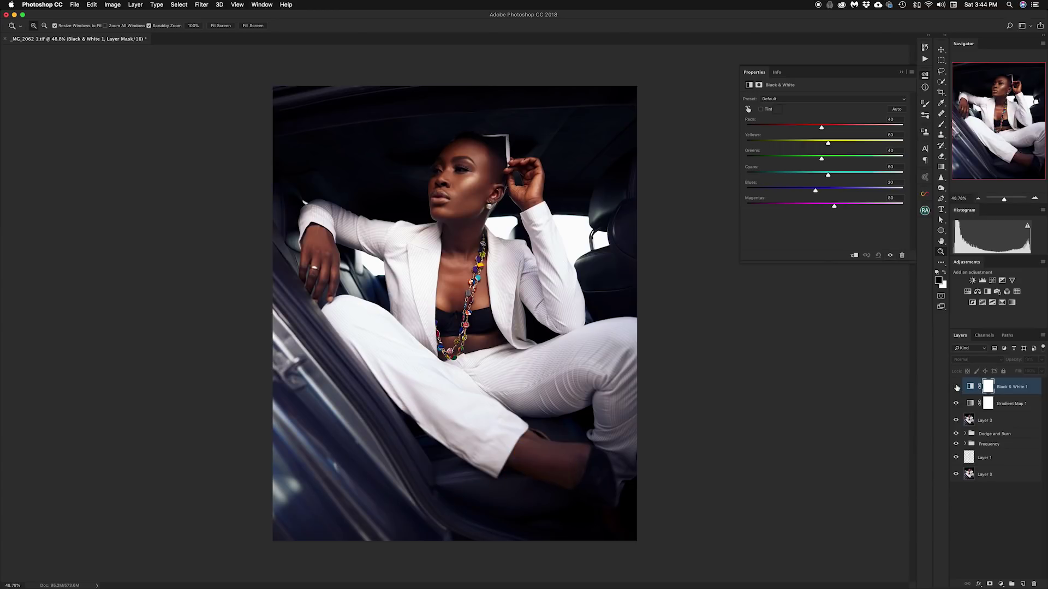
click(956, 387)
drag(1013, 363, 1012, 363)
click(957, 387)
click(958, 387)
Step: Run the Melanin action from the Phloshop Melanin Action set and compare the image with and without its layer group
click(925, 58)
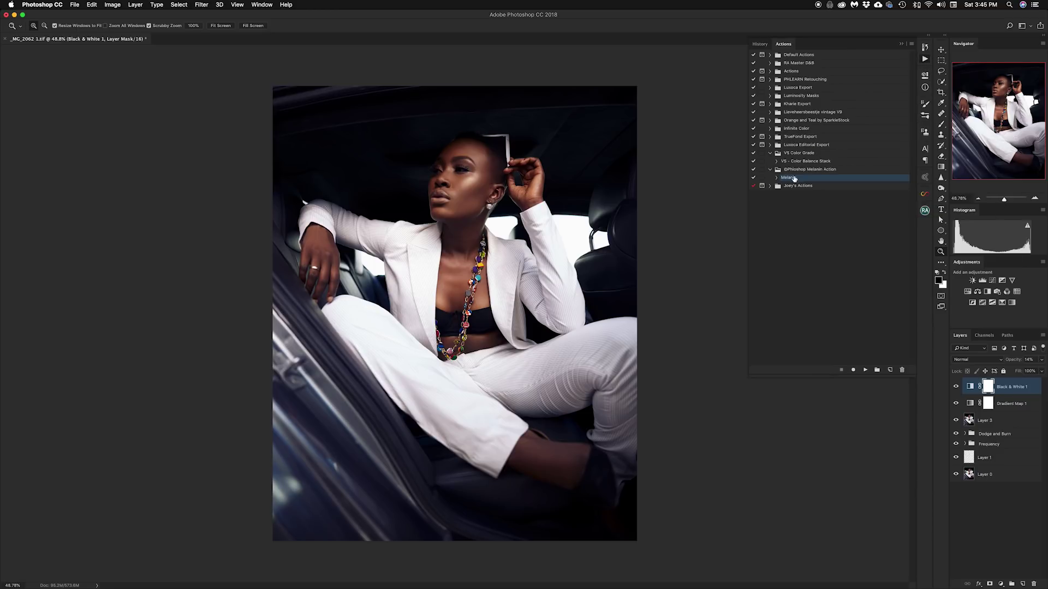
click(865, 372)
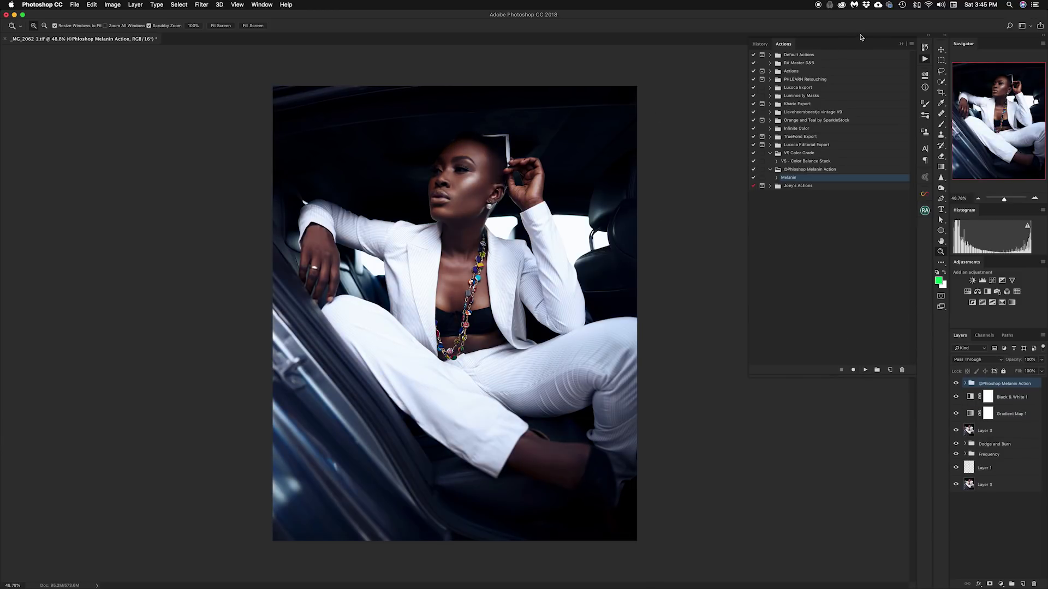
click(901, 46)
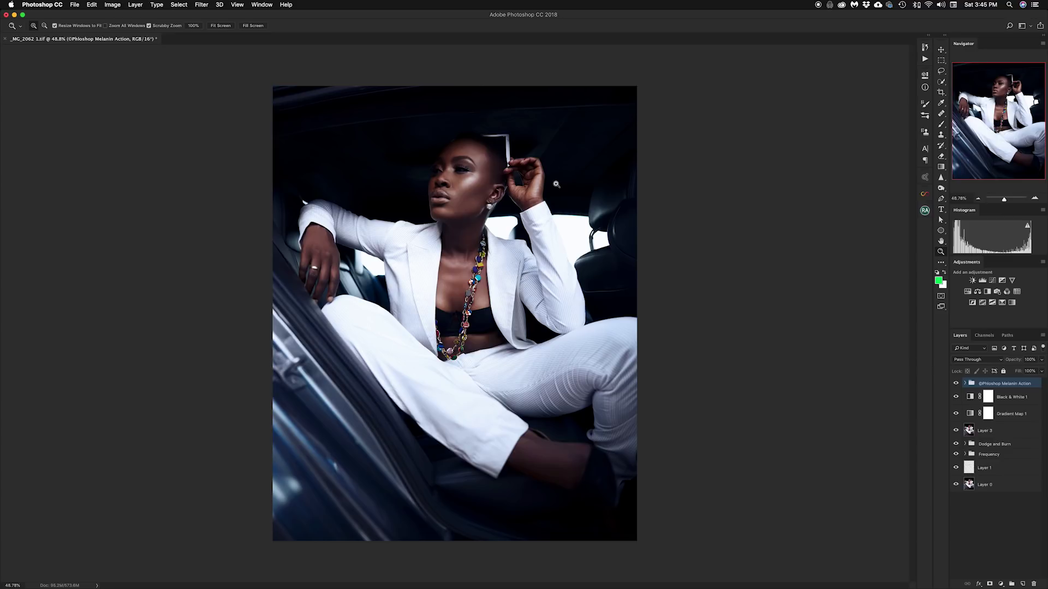
click(956, 385)
click(956, 385)
click(956, 384)
click(956, 384)
Step: Lower the Melanin action group's opacity to 38% and compare its effect on and off
drag(1013, 360, 987, 365)
click(956, 384)
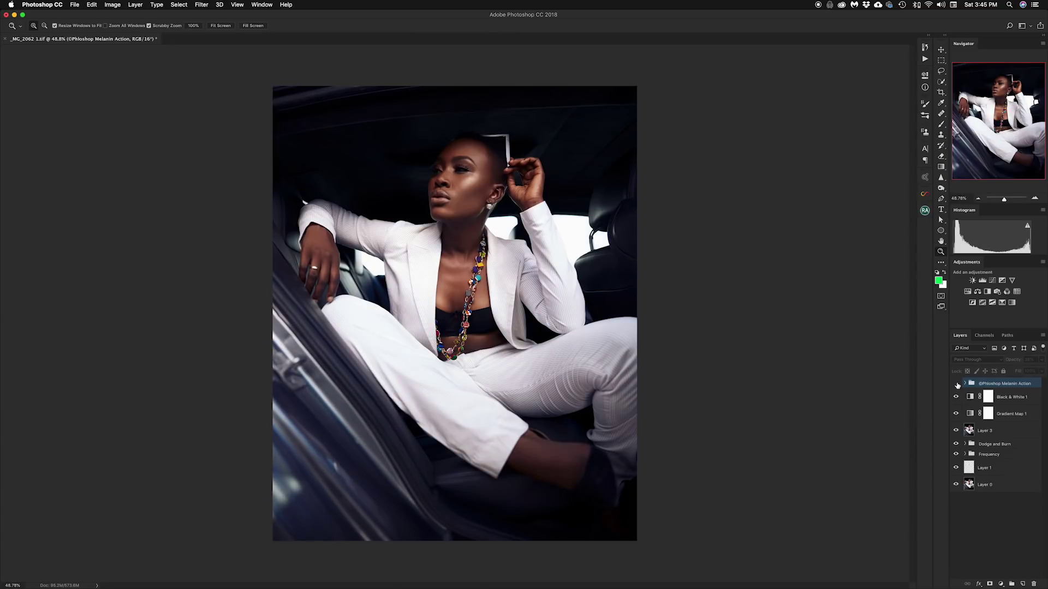
click(957, 384)
Step: Edit the Gradient Map 1 gradient: place the light gray stop at 2%, shift the blue stop slightly toward brown, and apply it
click(970, 414)
double_click(971, 414)
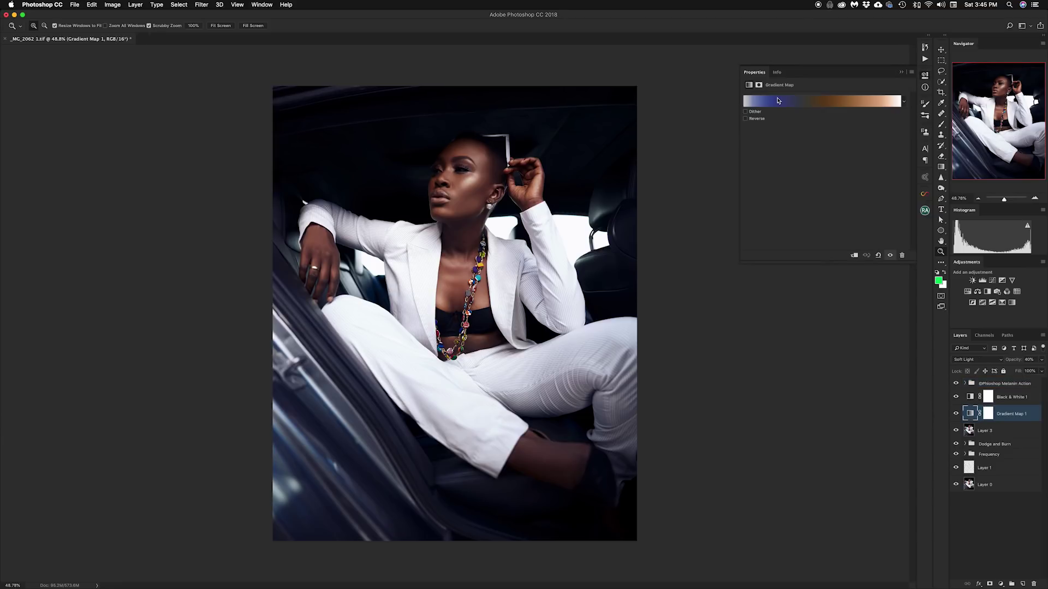
click(821, 101)
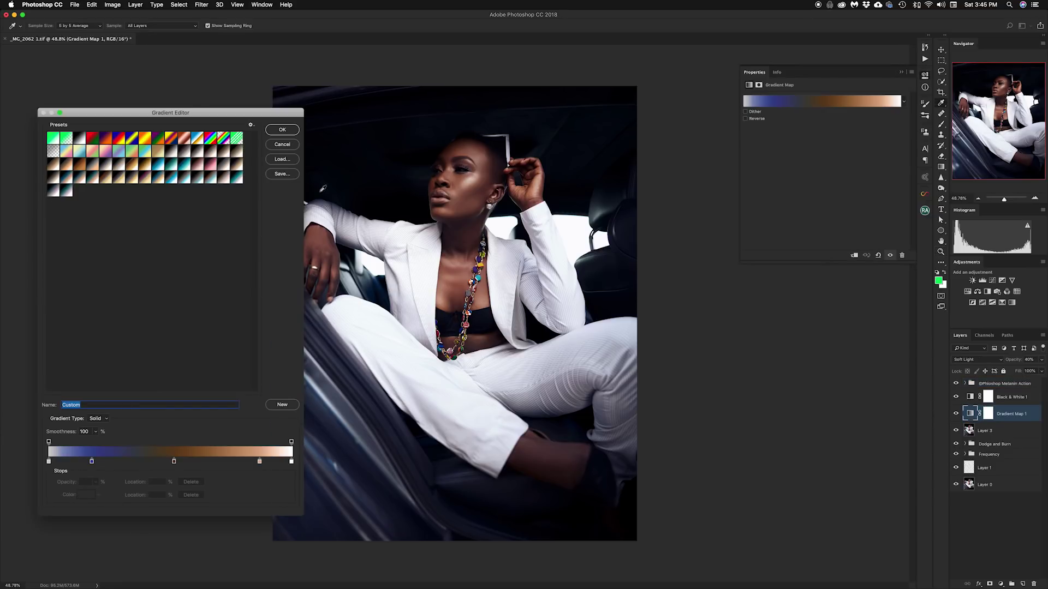
click(60, 462)
click(61, 463)
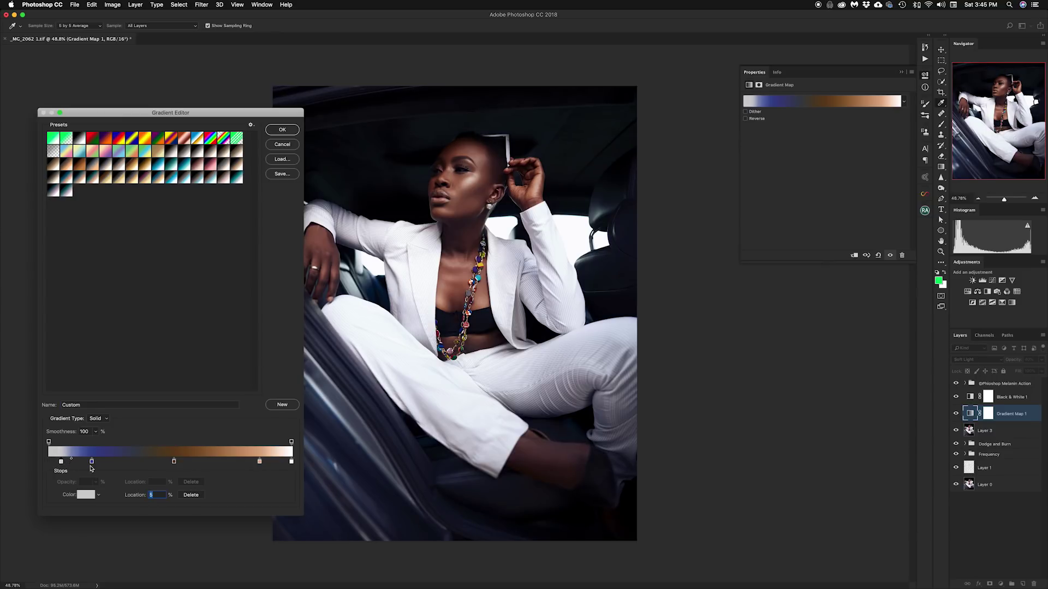
drag(92, 461, 54, 462)
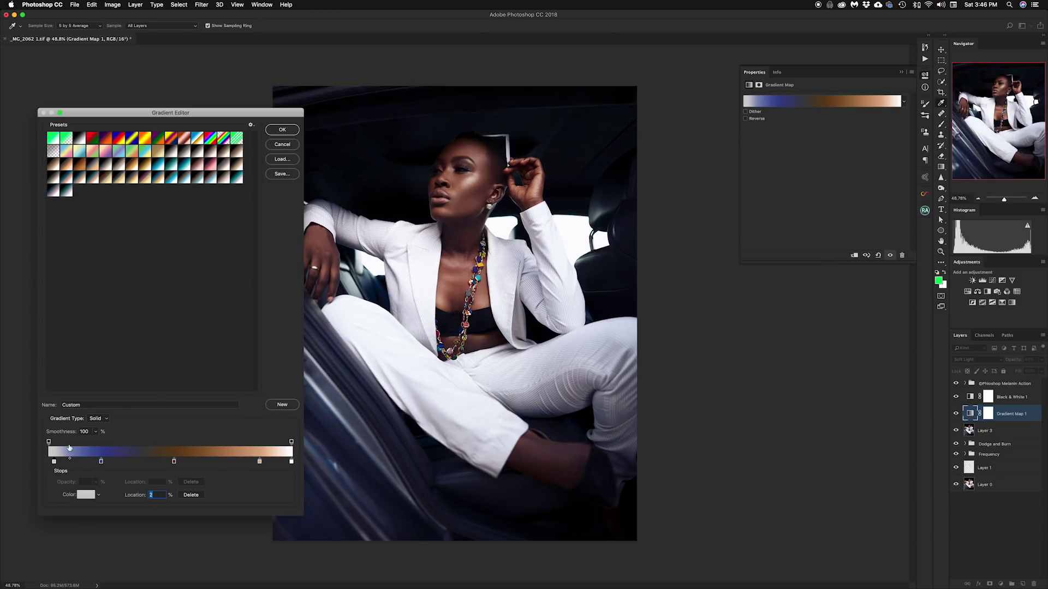
click(282, 130)
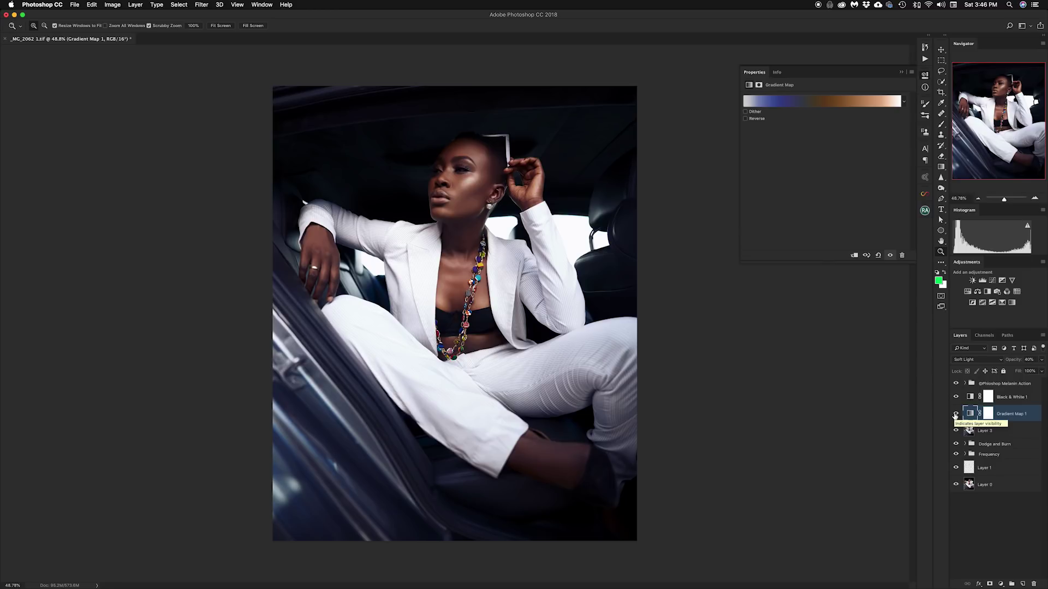
Step: Group the Melanin action group, Black & White and Gradient Map layers, and name the group "Colour Grade"
super+click(977, 414)
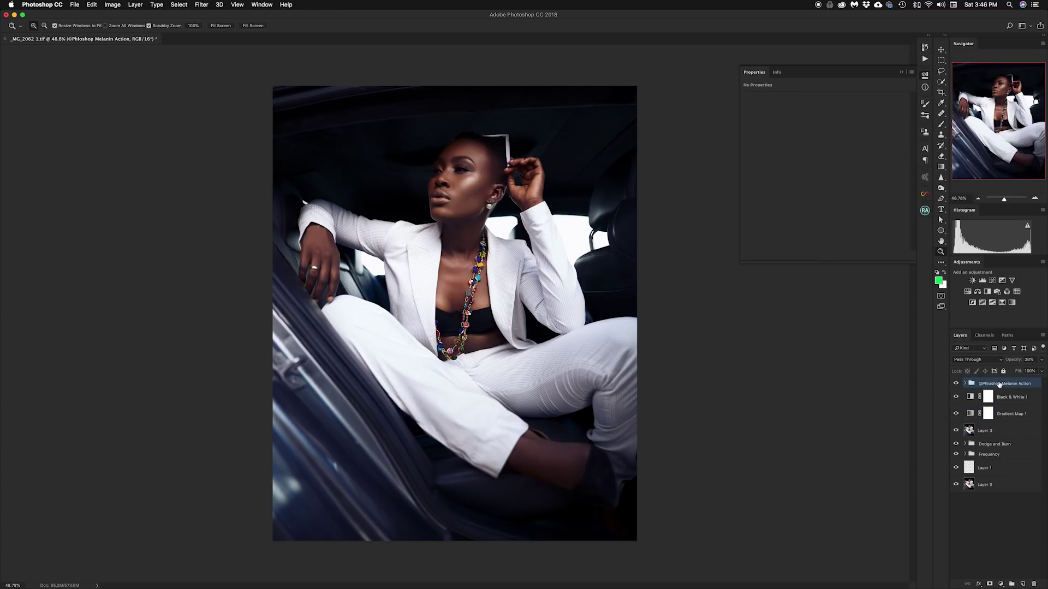
shift+click(1005, 418)
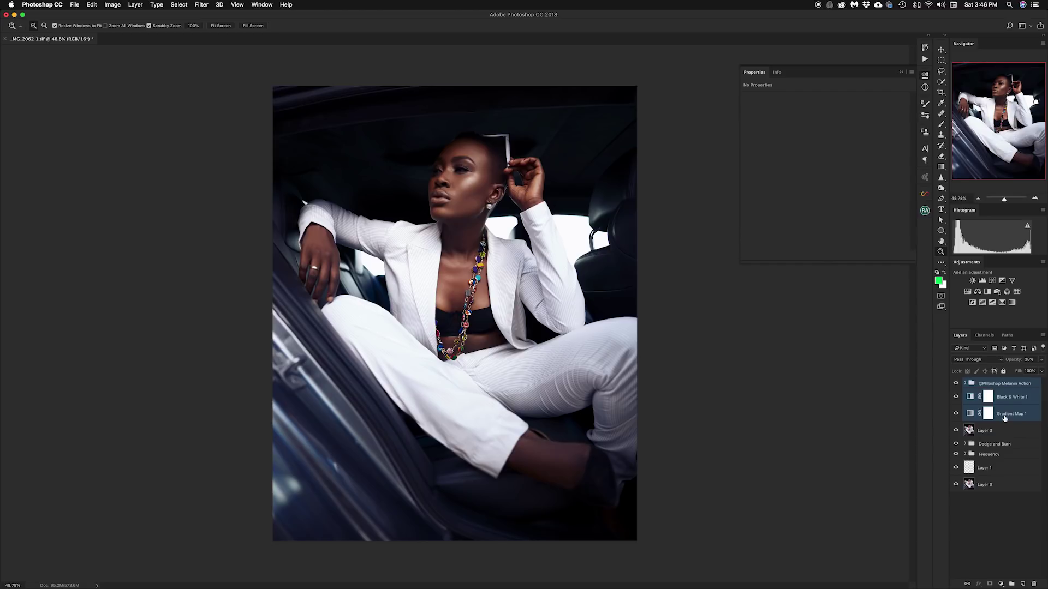
key(super+g)
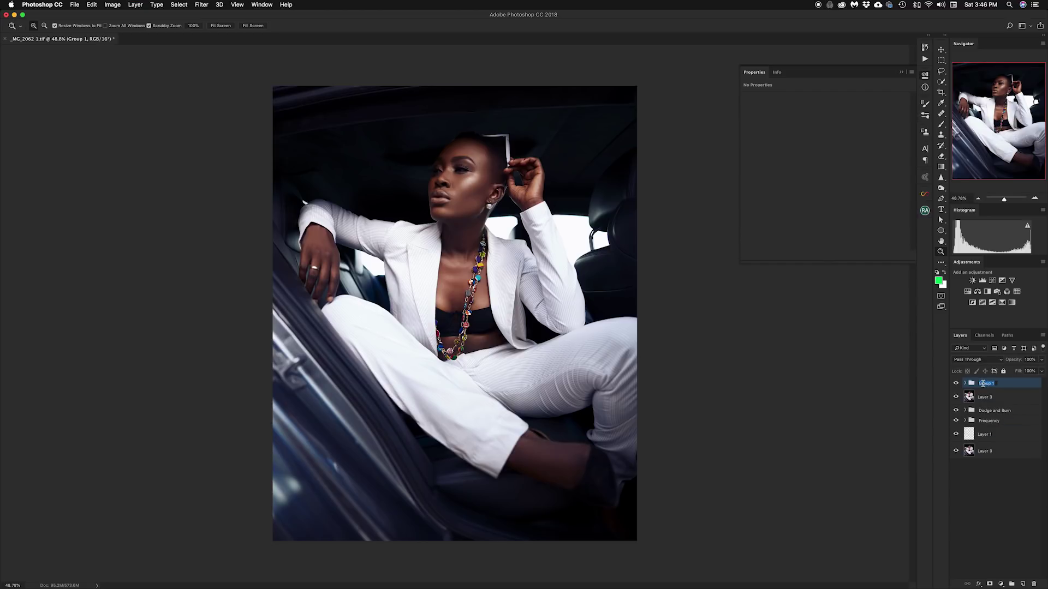
text(Colour Grade)
key(Return)
Step: Compare the portrait with the Colour Grade group hidden and shown, leaving it visible
click(956, 386)
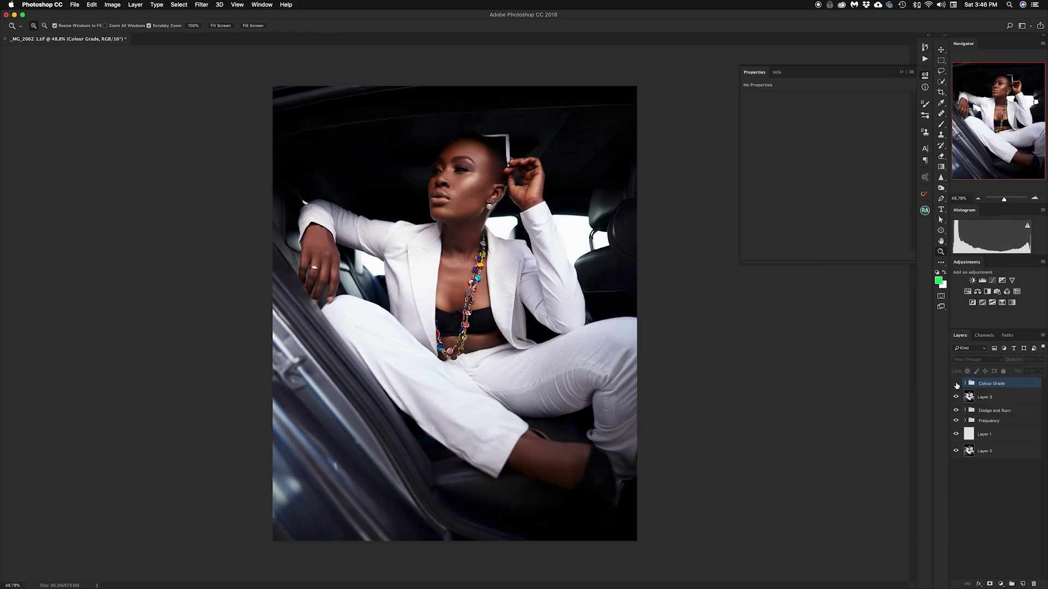
click(956, 385)
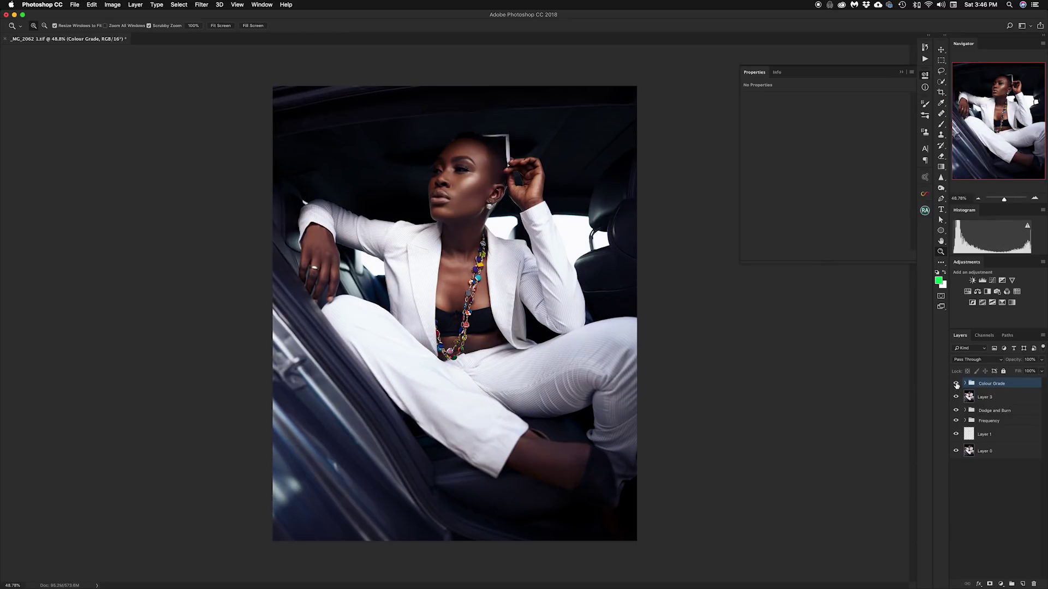
click(956, 385)
click(956, 385)
click(956, 385)
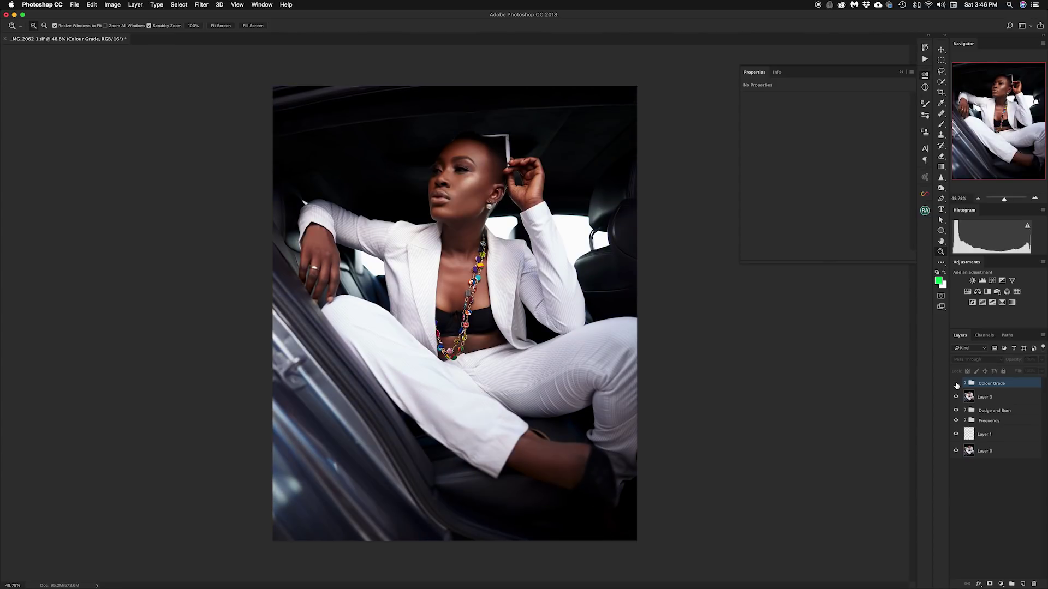
click(956, 385)
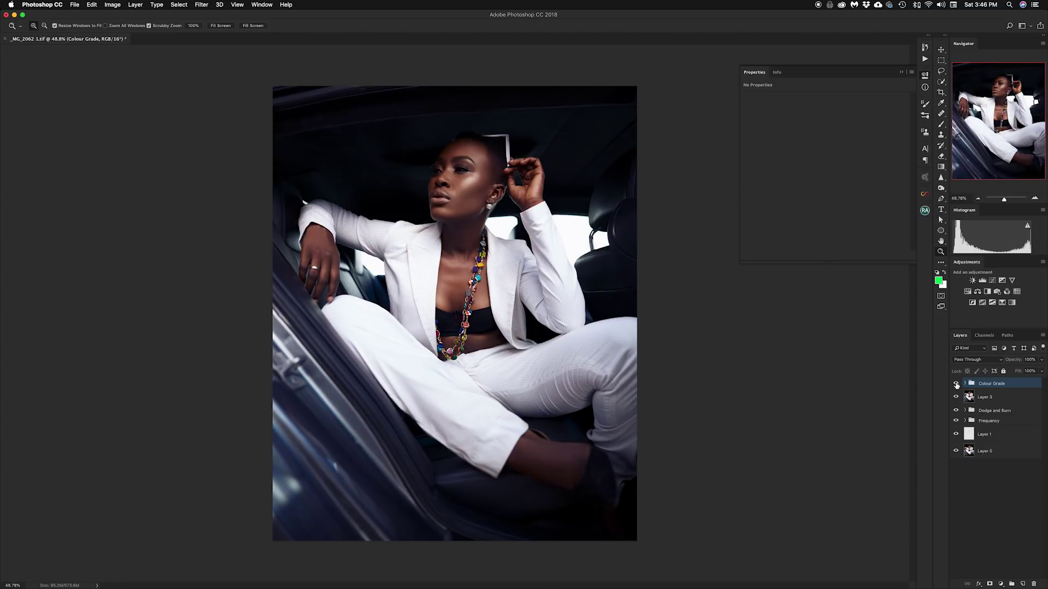